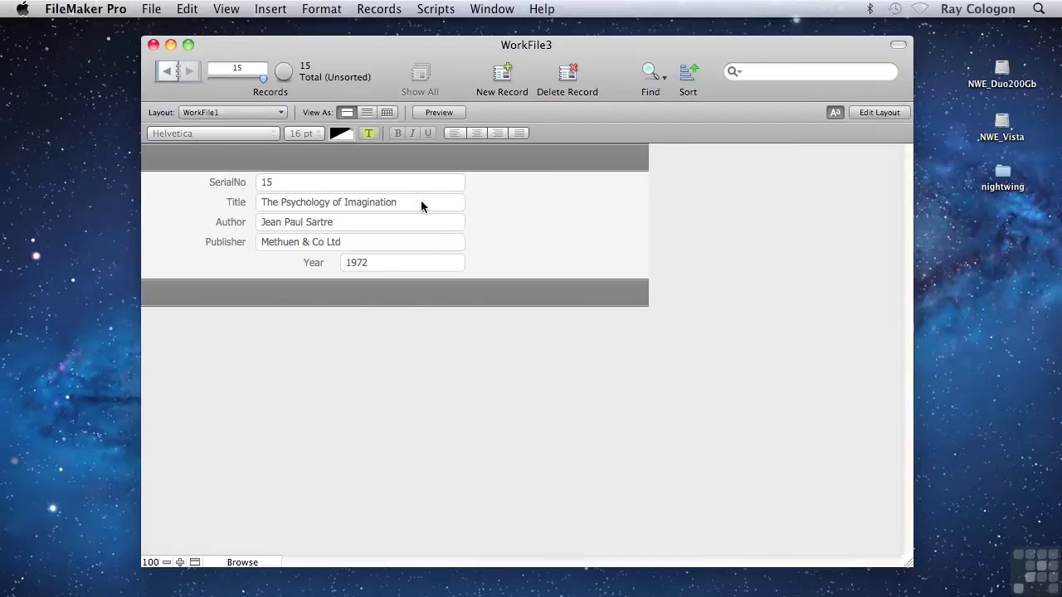
# - Perform a find for records matching the author's surname in the Author field
pyautogui.click(226, 9)
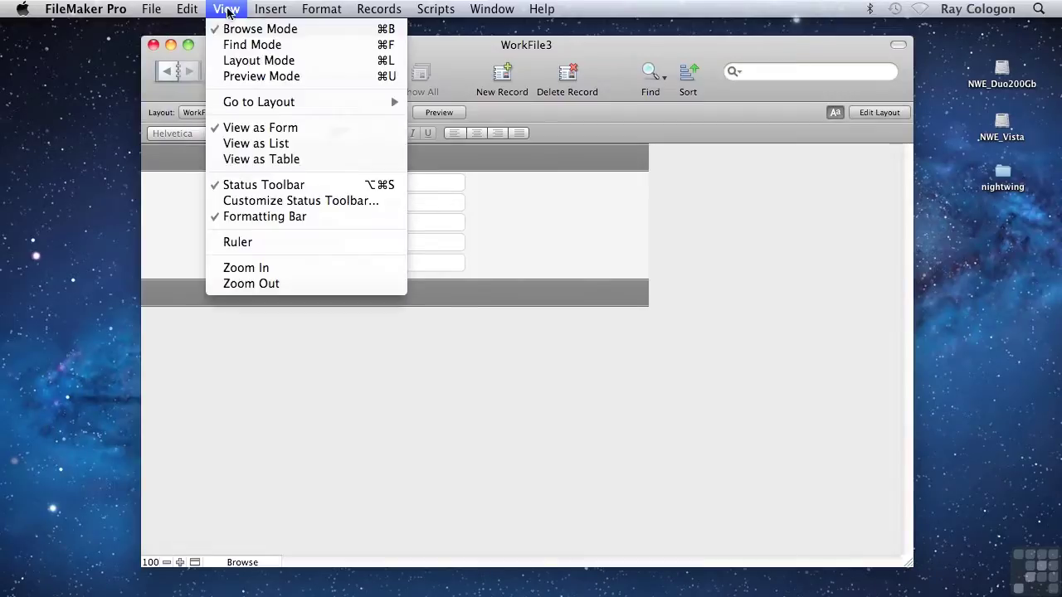
pyautogui.click(235, 44)
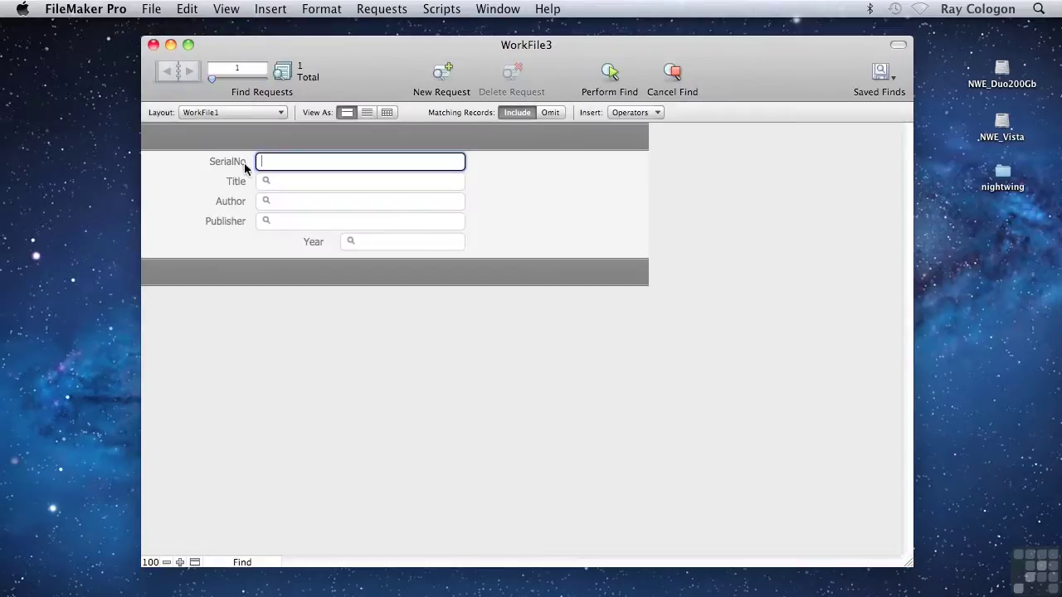
pyautogui.click(278, 201)
pyautogui.write('Kelly')
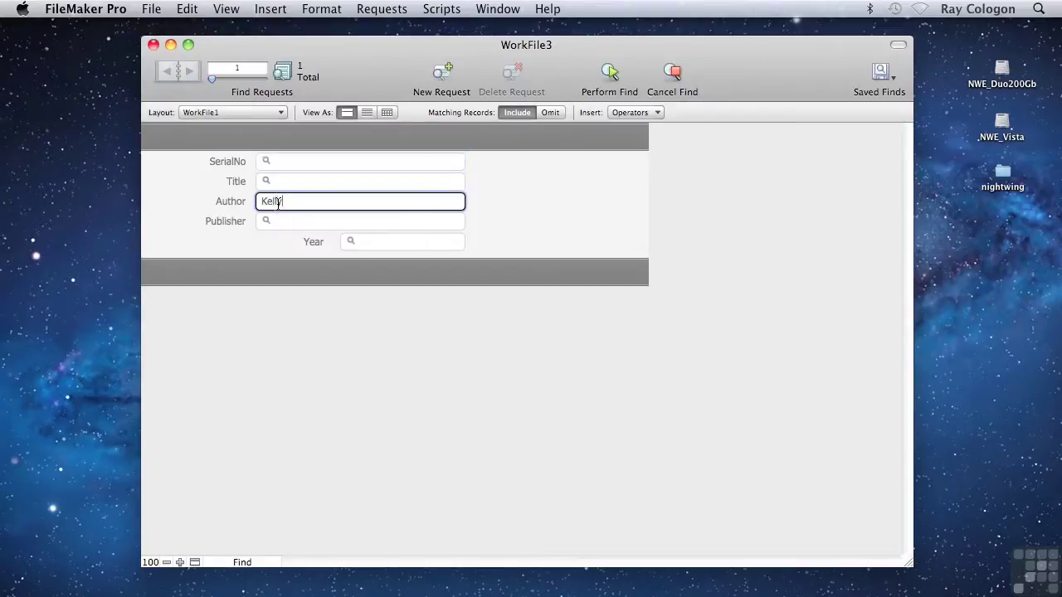
pyautogui.click(380, 9)
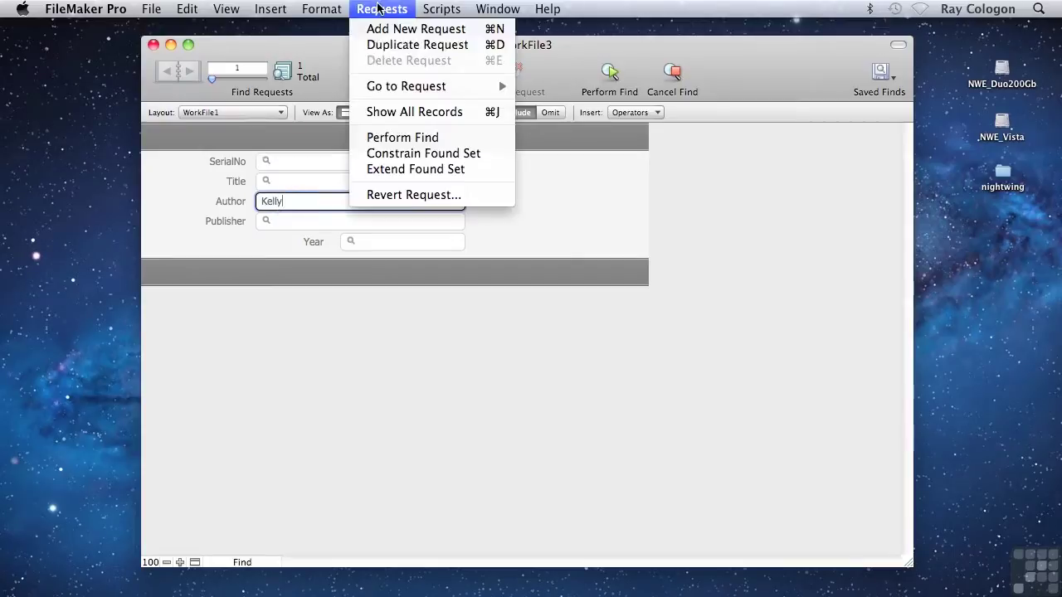
pyautogui.click(401, 141)
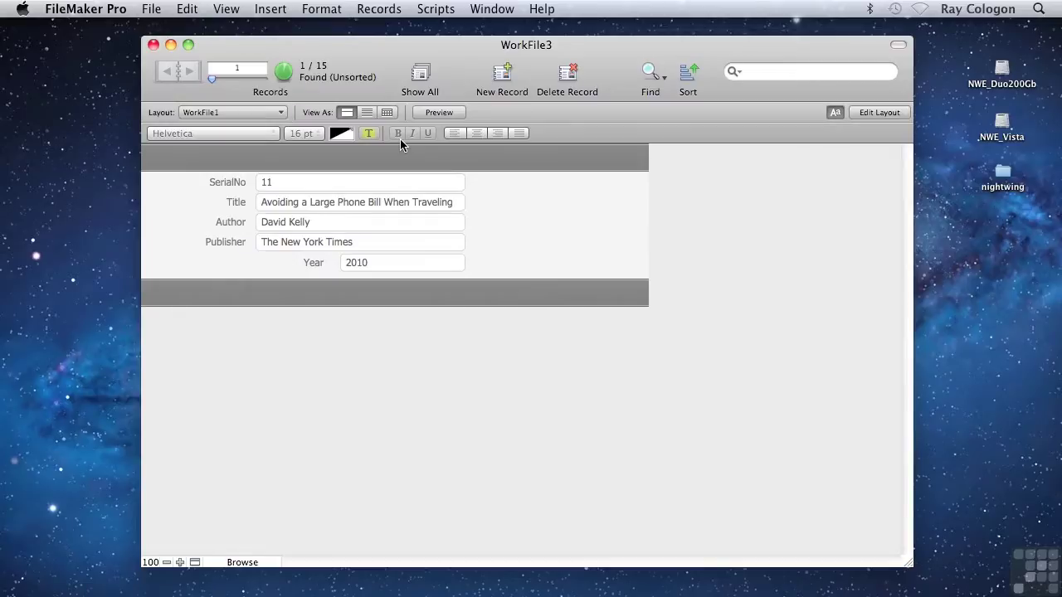
# - Run the same author-surname find again using a fresh find request
pyautogui.click(648, 73)
pyautogui.press('Tab')
pyautogui.press('Tab')
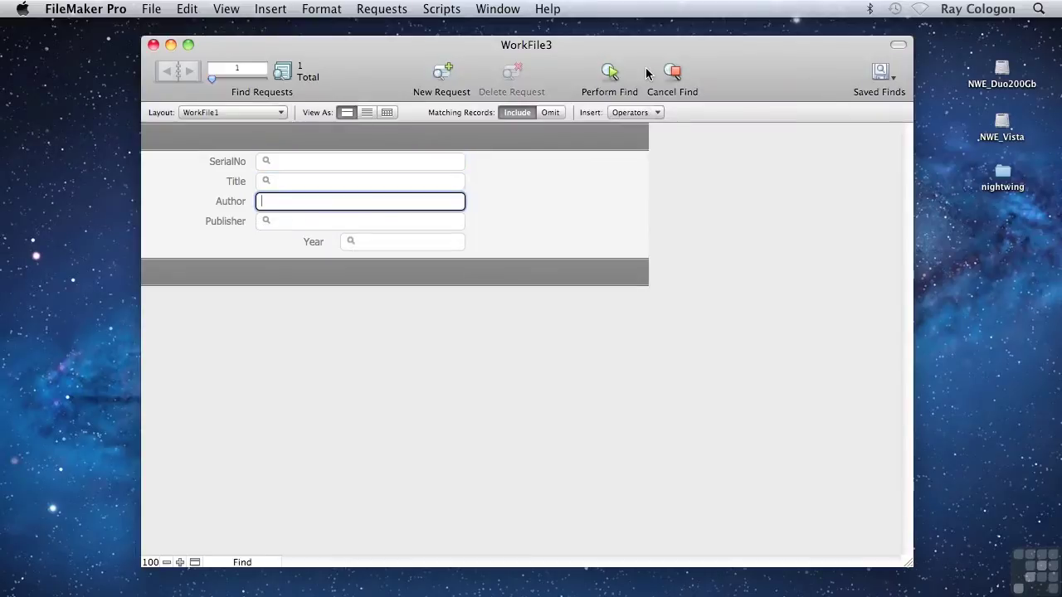
pyautogui.write('Kelly')
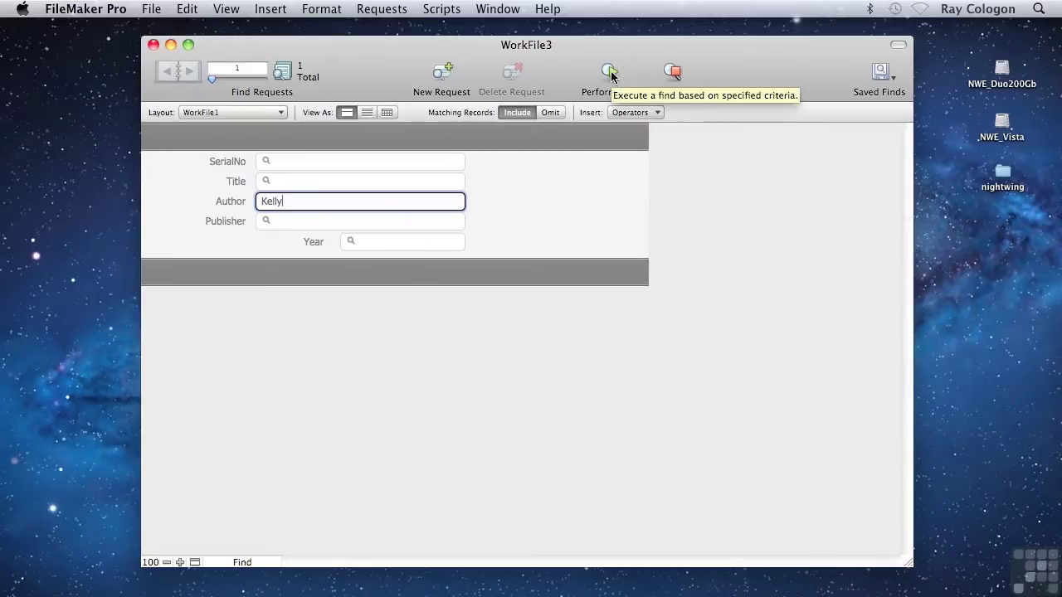
pyautogui.click(610, 73)
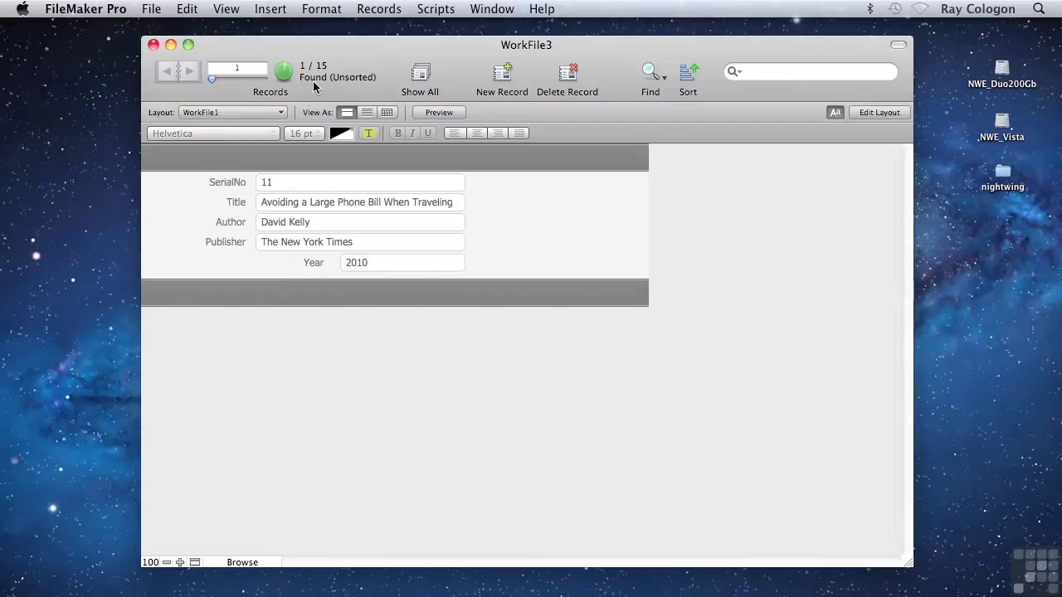
# - Show the records as a list and find those matching "k" in the Author field, reviewing the matches
pyautogui.click(366, 112)
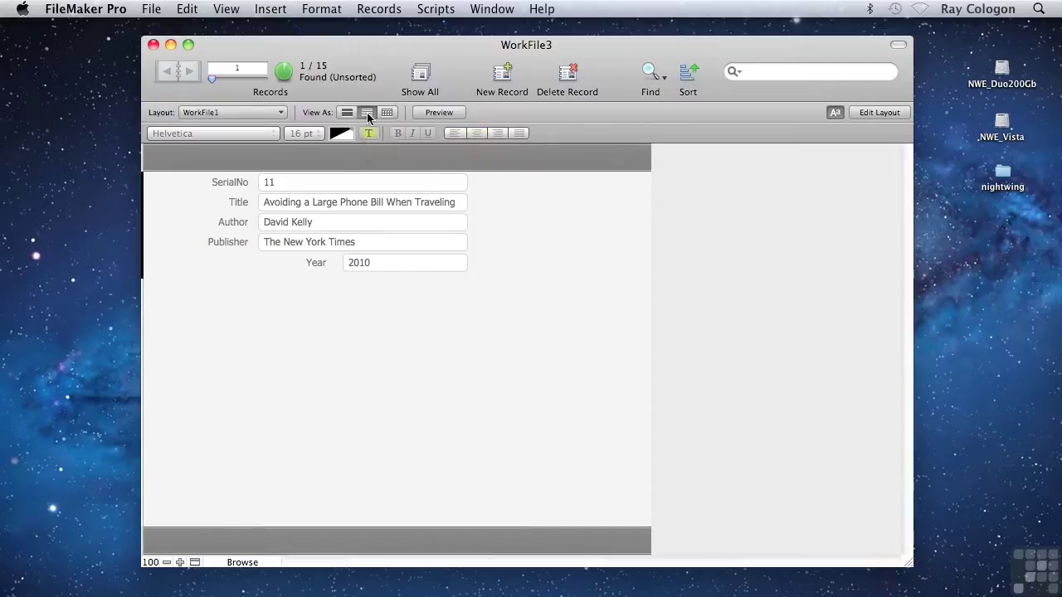
pyautogui.click(648, 73)
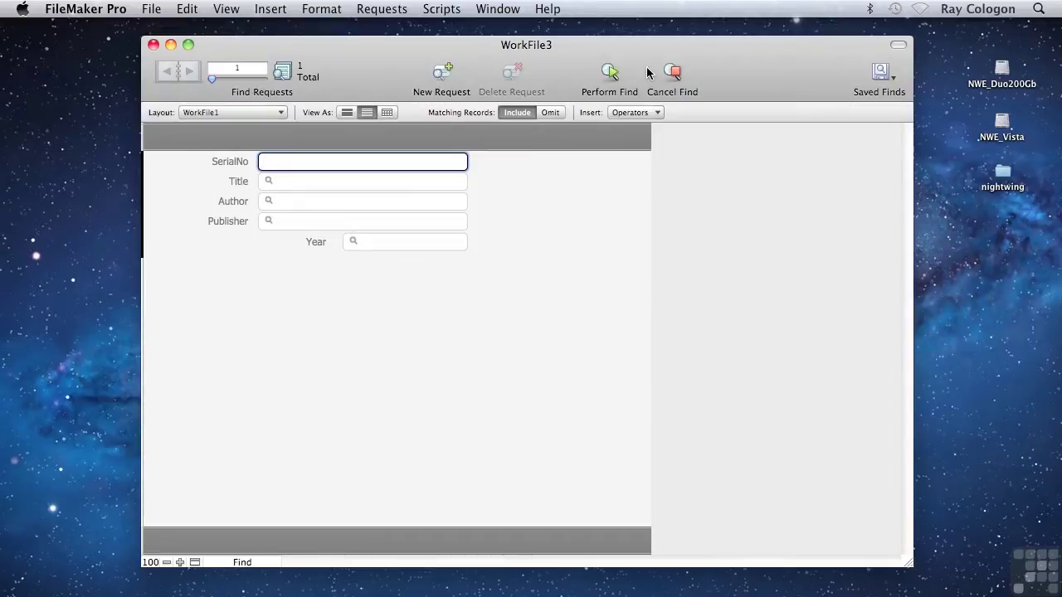
pyautogui.click(275, 200)
pyautogui.write('k')
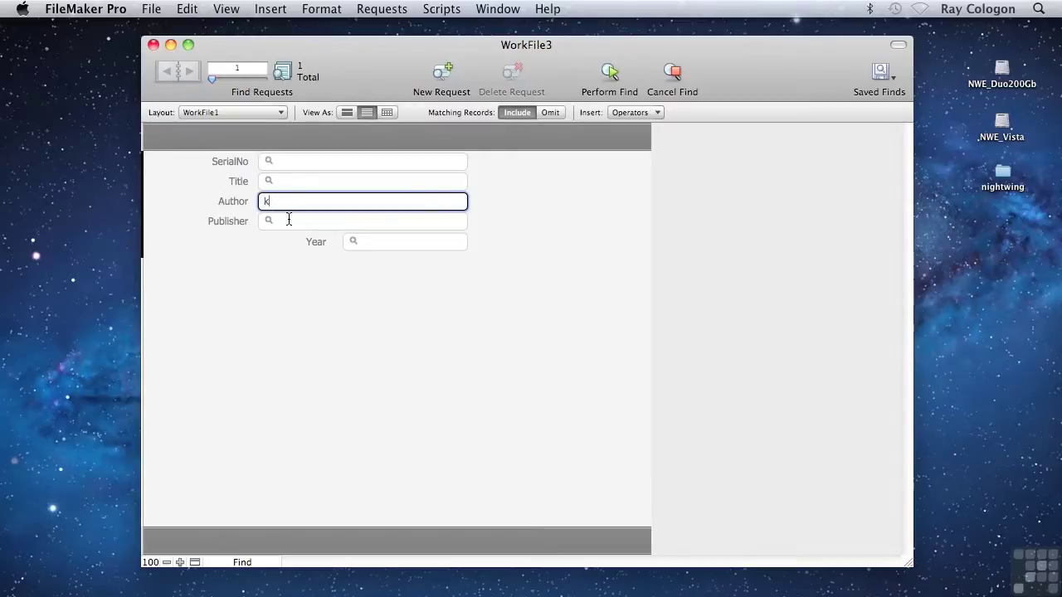
pyautogui.click(608, 73)
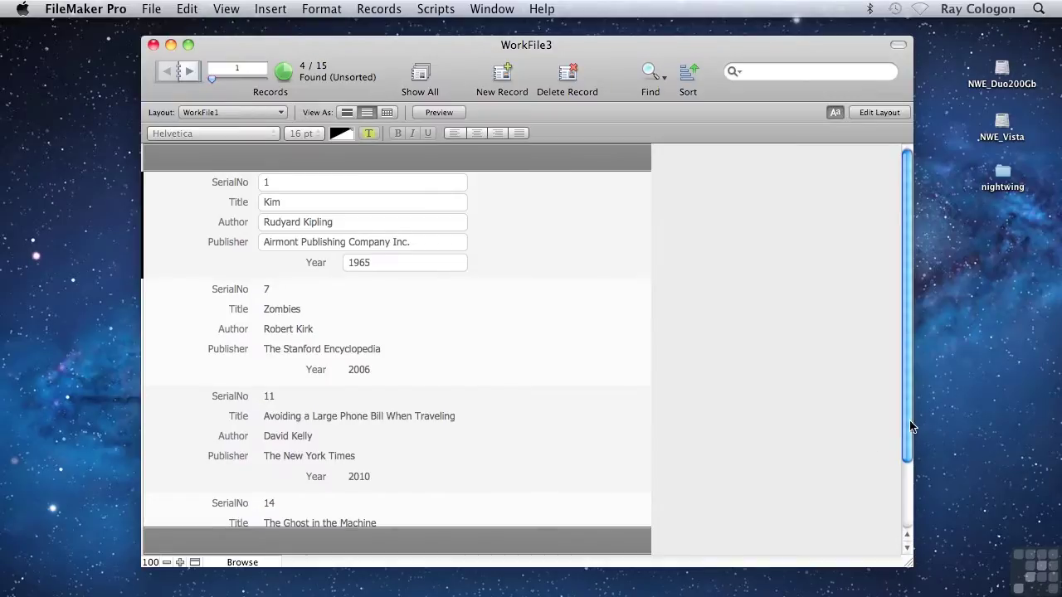
pyautogui.moveTo(911, 423); pyautogui.dragTo(891, 503)
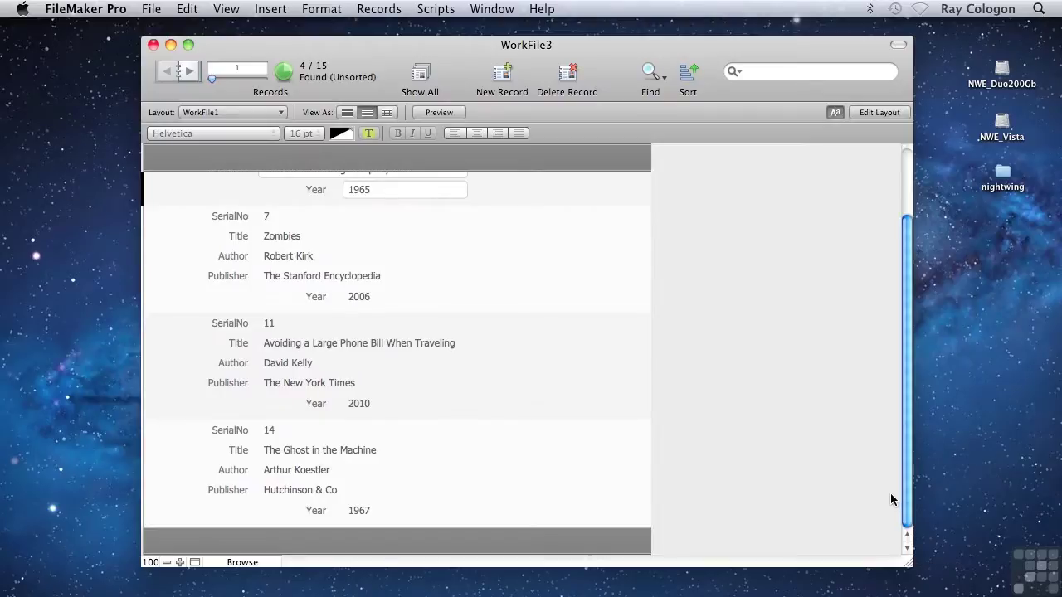
pyautogui.scroll(3, 881, 394)
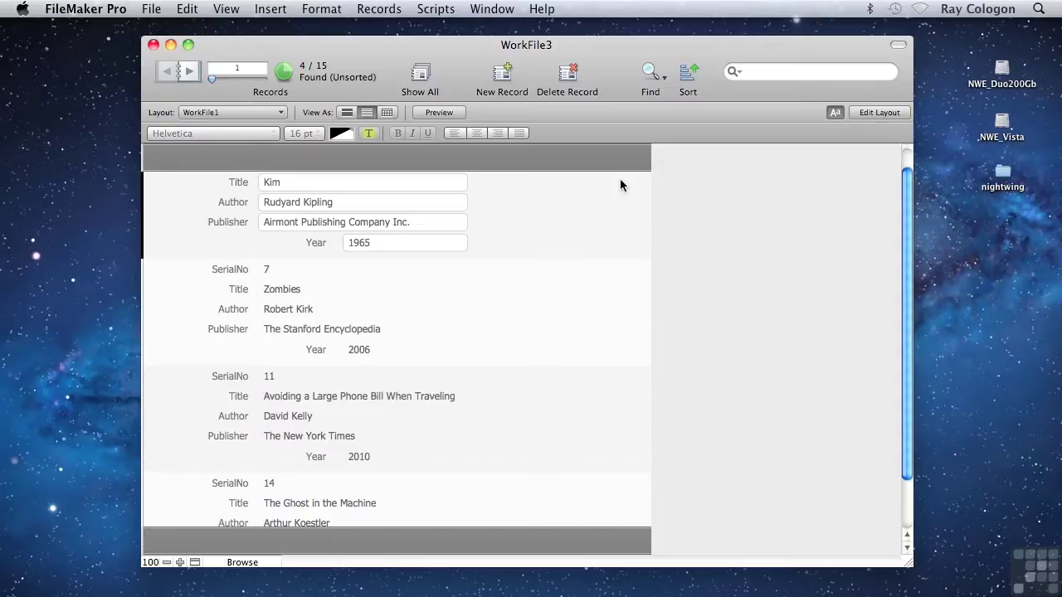
# - Find records matching either "k" or "s" in the Author field with two find requests, and review the matches
pyautogui.click(651, 73)
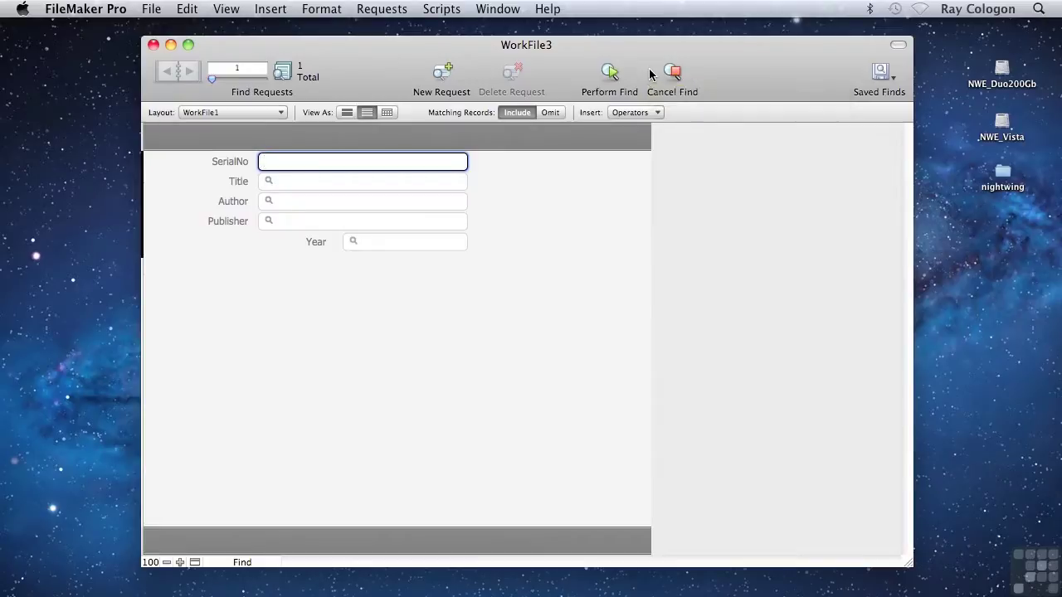
pyautogui.click(307, 203)
pyautogui.write('k')
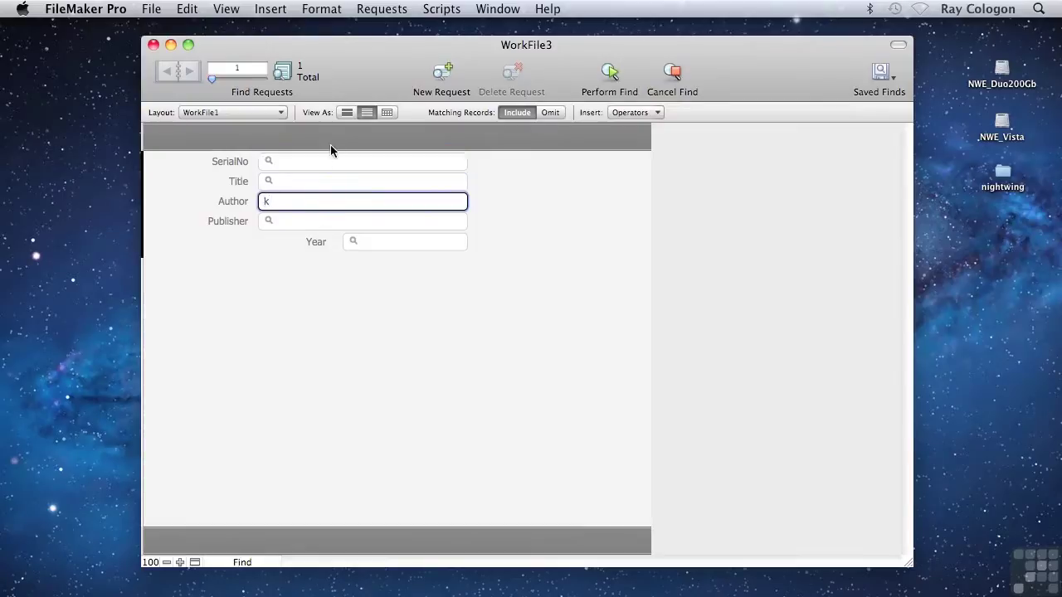
pyautogui.click(441, 73)
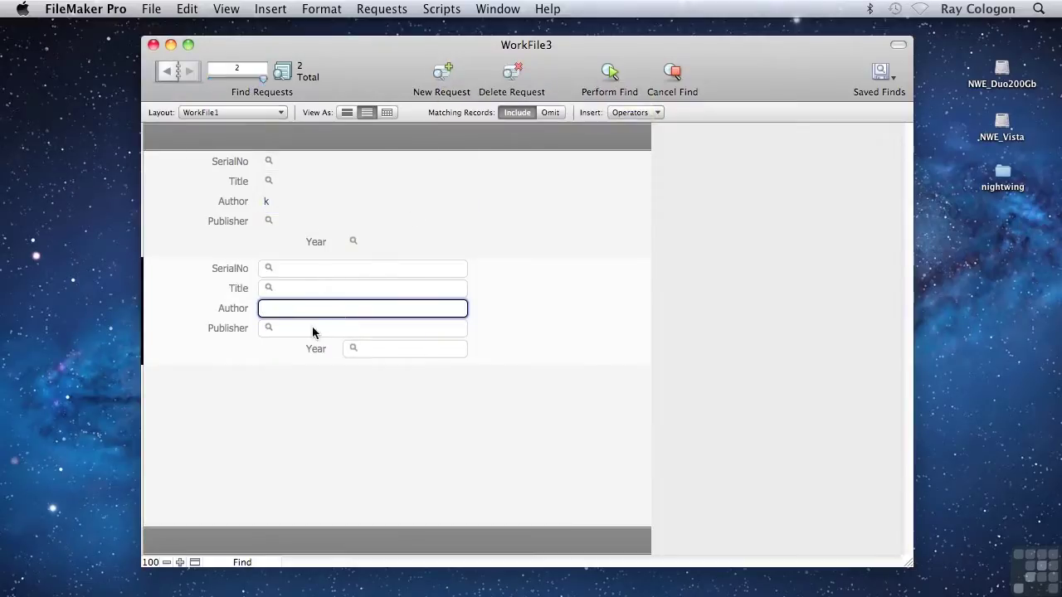
pyautogui.write('s')
pyautogui.click(609, 73)
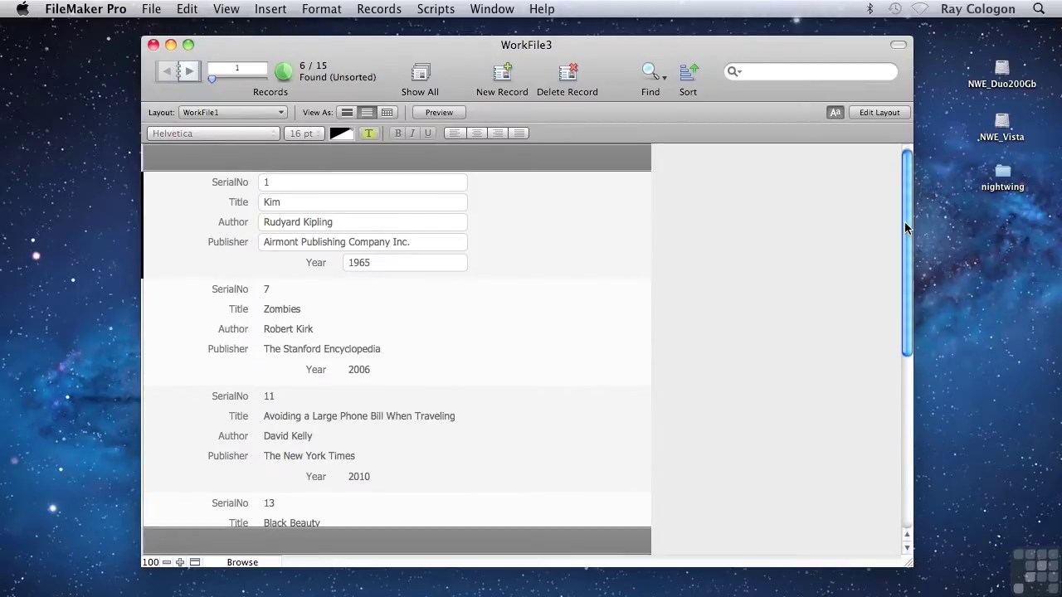
pyautogui.moveTo(904, 221); pyautogui.dragTo(914, 387)
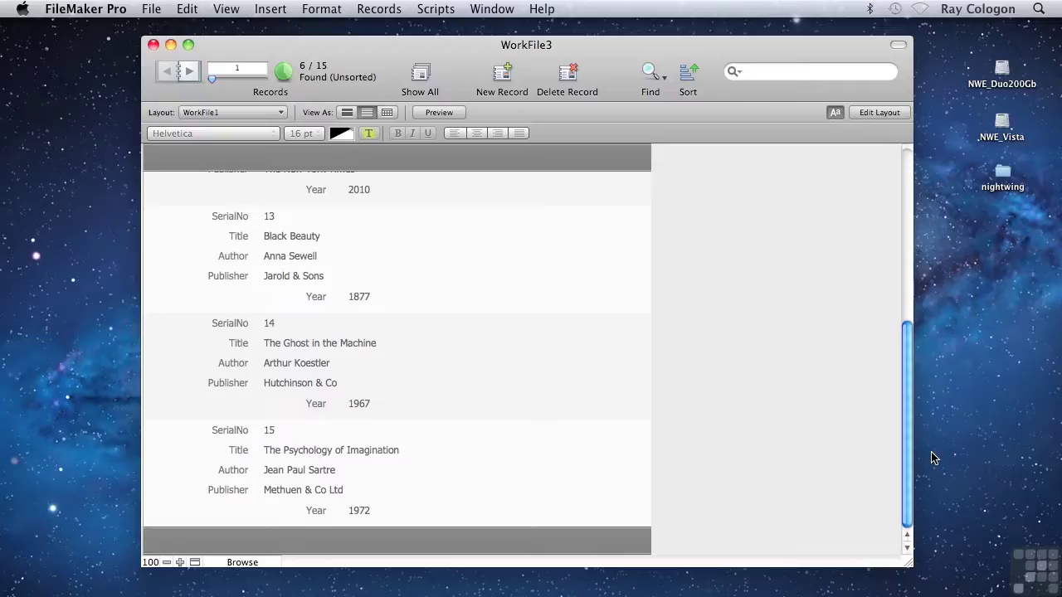
# - Find records with "k" in the Author field, using a second request that omits those with Year >1999
pyautogui.click(650, 75)
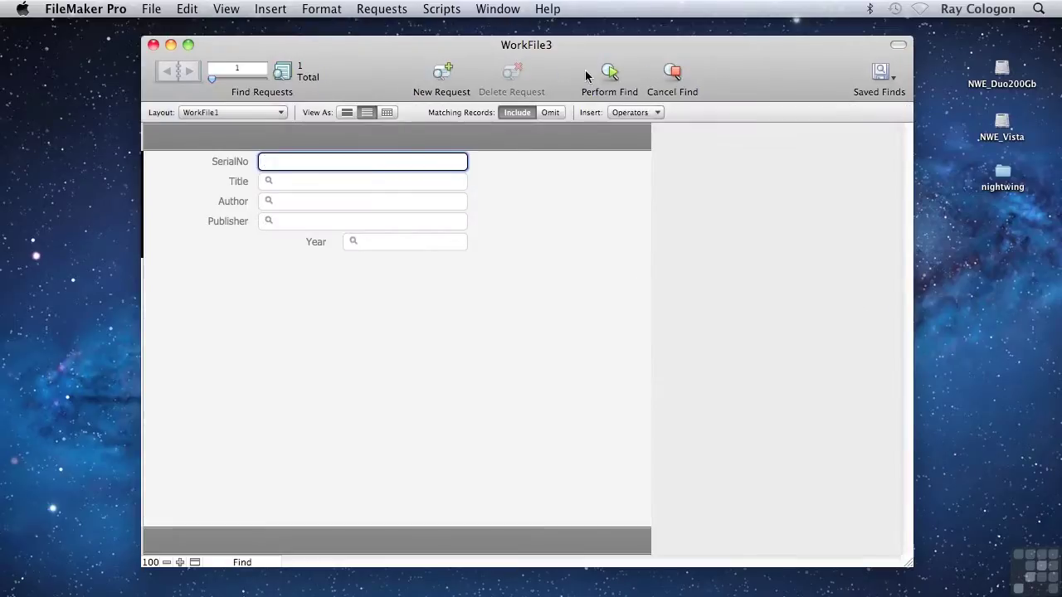
pyautogui.click(292, 201)
pyautogui.write('k')
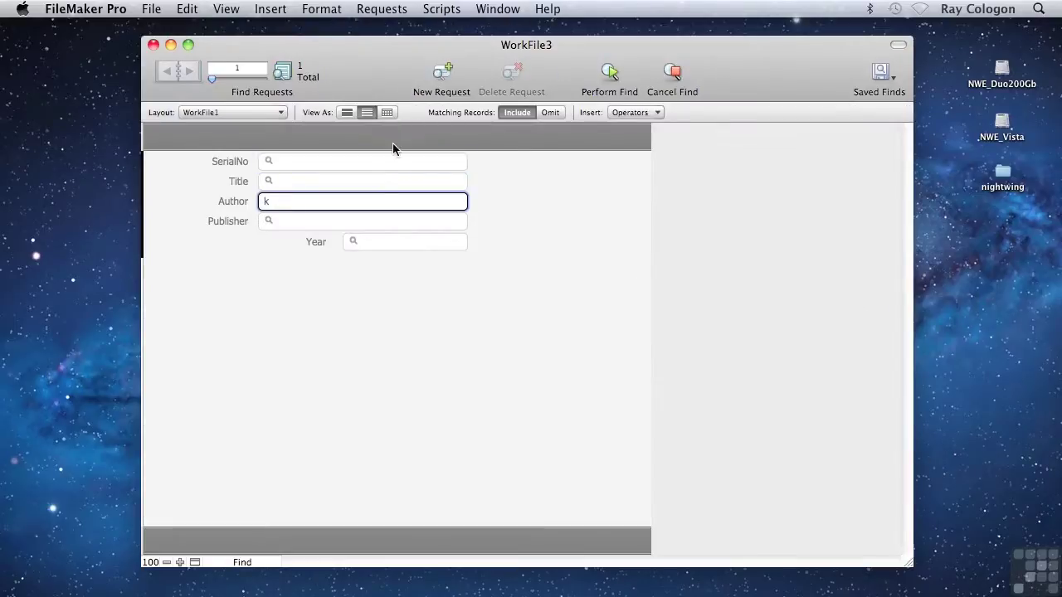
pyautogui.click(441, 68)
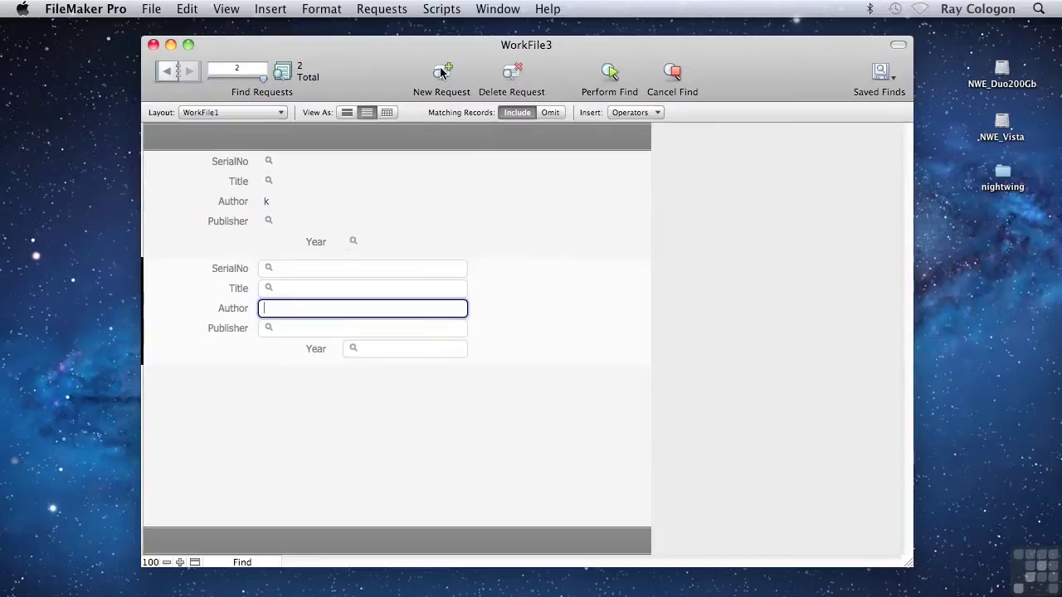
pyautogui.click(373, 348)
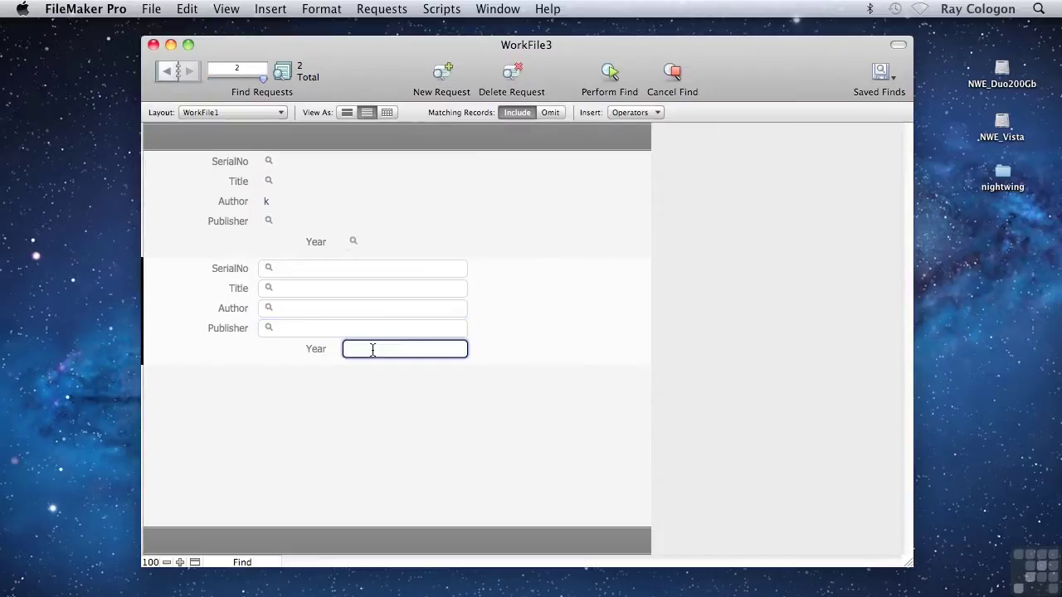
pyautogui.write('>')
pyautogui.write('1990')
pyautogui.click(550, 113)
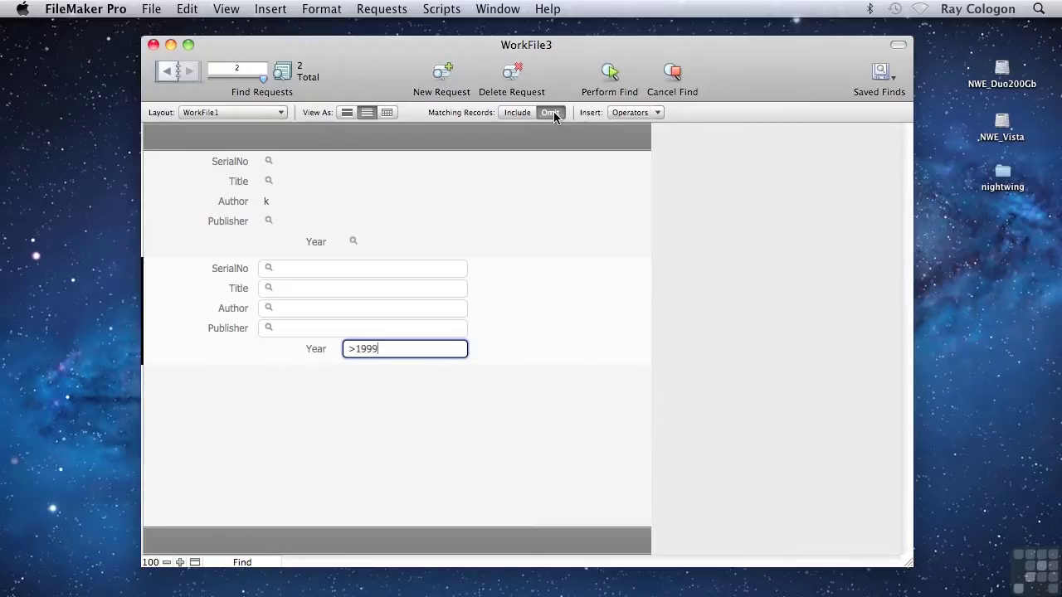
pyautogui.click(610, 72)
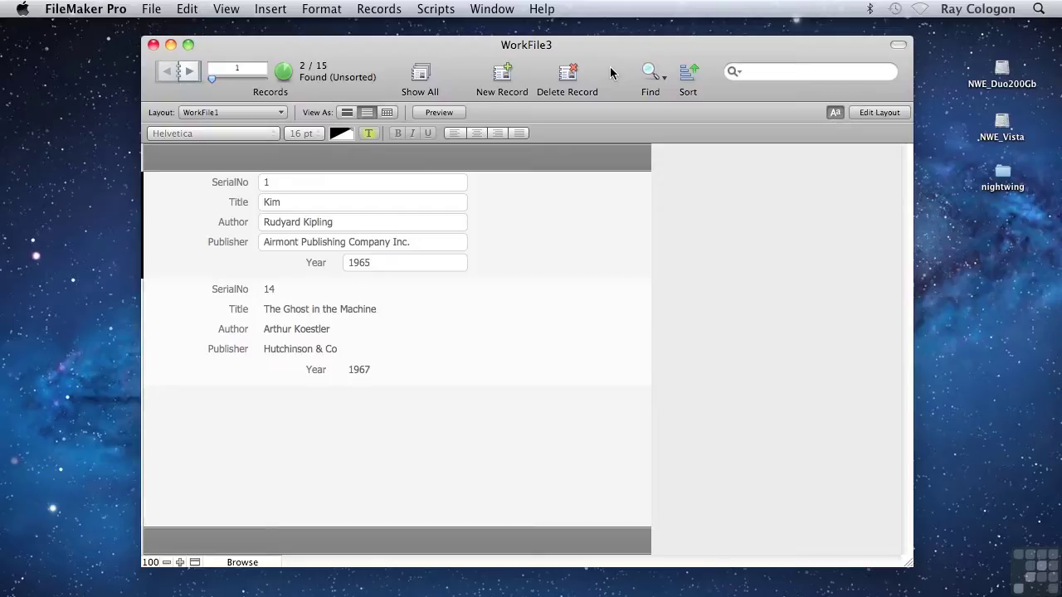
# - Find records matching both "k" in the Author field and <2000 in the Year field with a single request
pyautogui.click(650, 73)
pyautogui.click(282, 202)
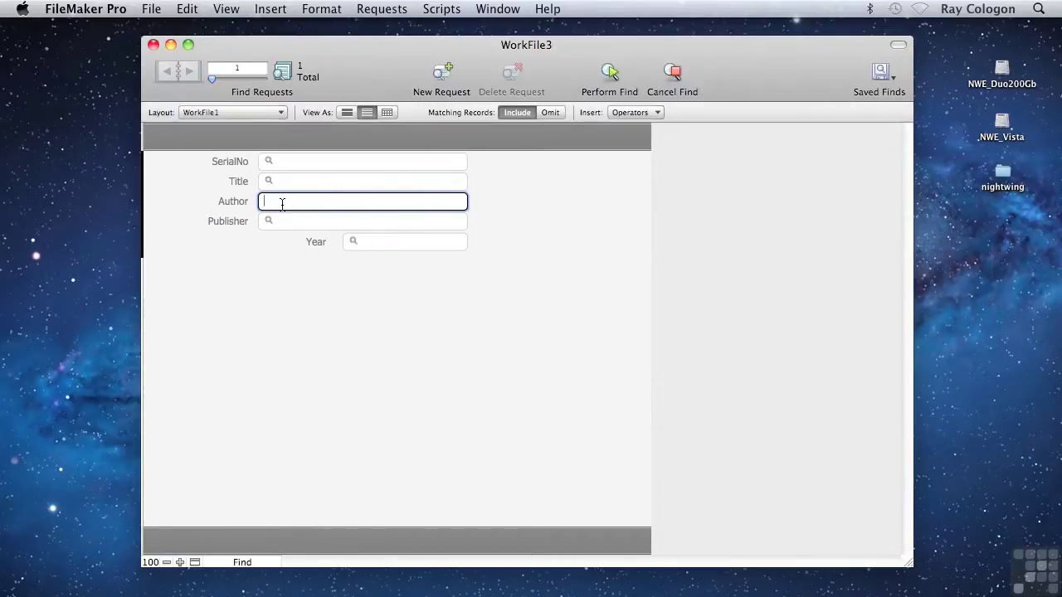
pyautogui.write('k')
pyautogui.click(363, 243)
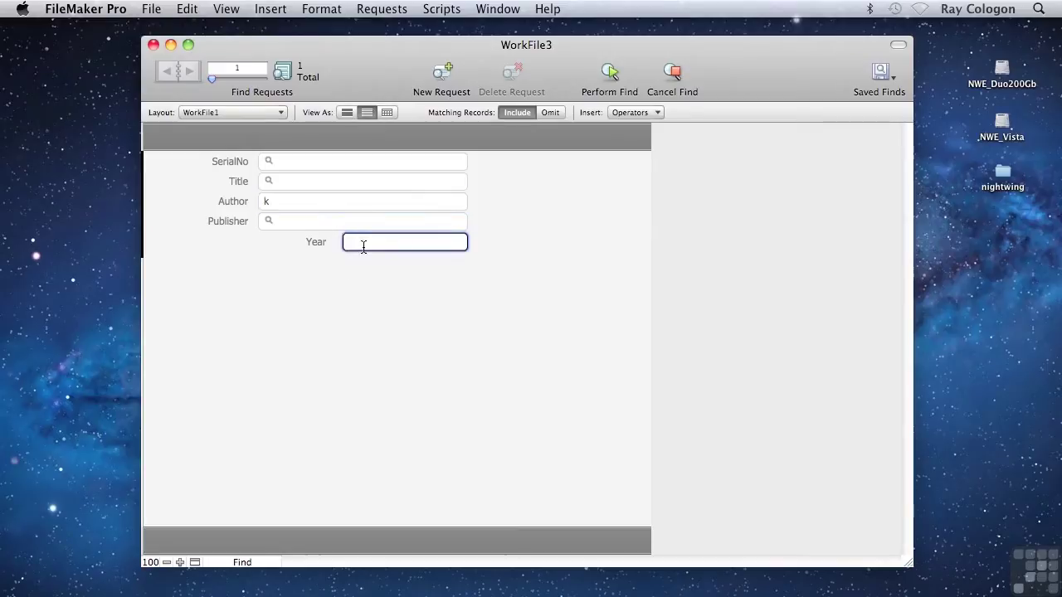
pyautogui.write('<2000')
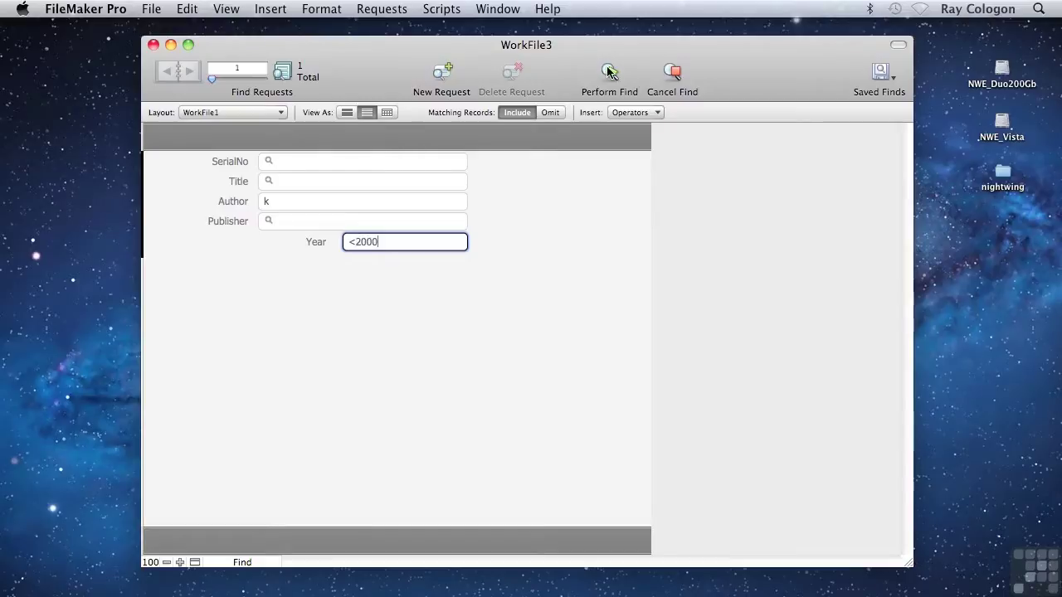
pyautogui.click(609, 71)
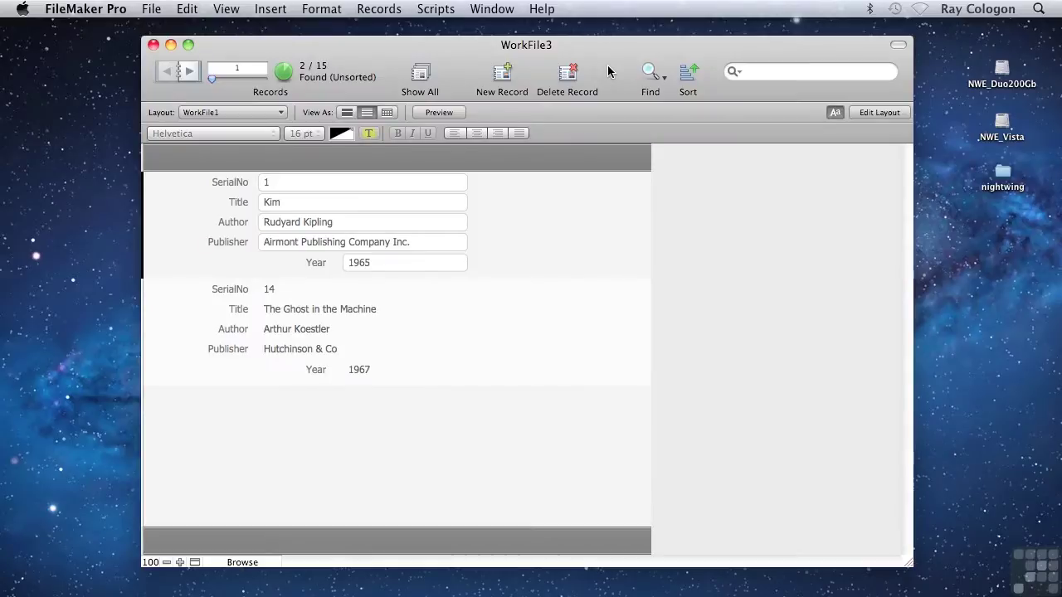
# - Find records matching "k" in both the Title and Author fields with a single request
pyautogui.click(650, 72)
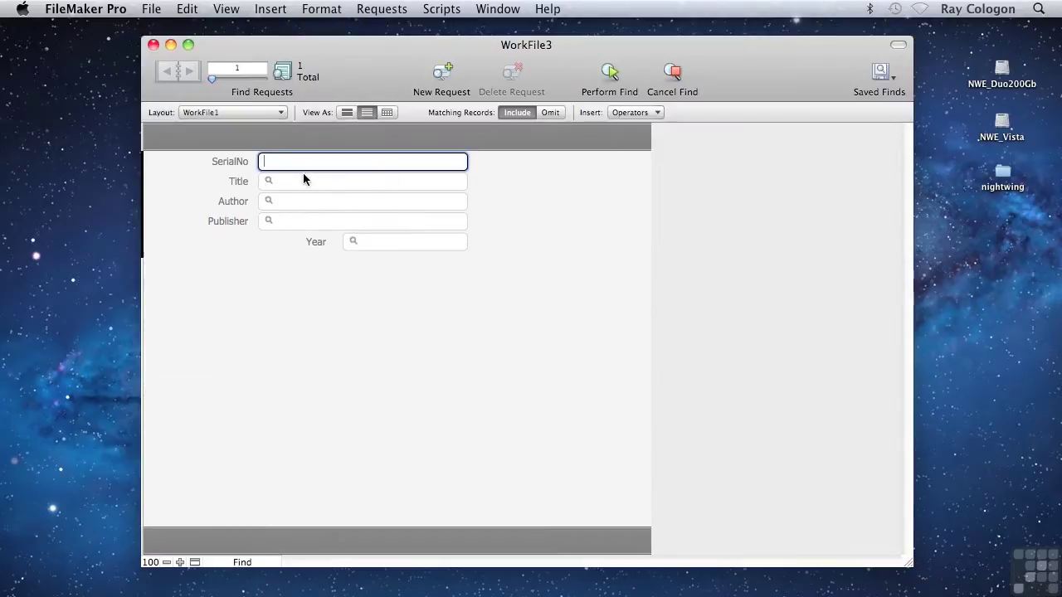
pyautogui.click(301, 181)
pyautogui.write('k')
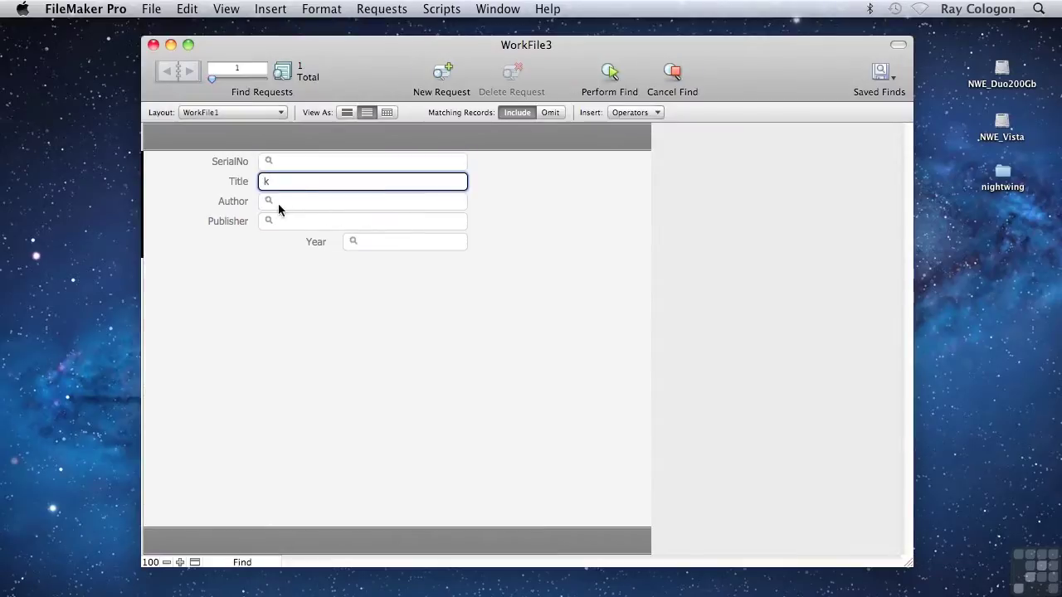
pyautogui.click(278, 203)
pyautogui.write('k')
pyautogui.click(609, 73)
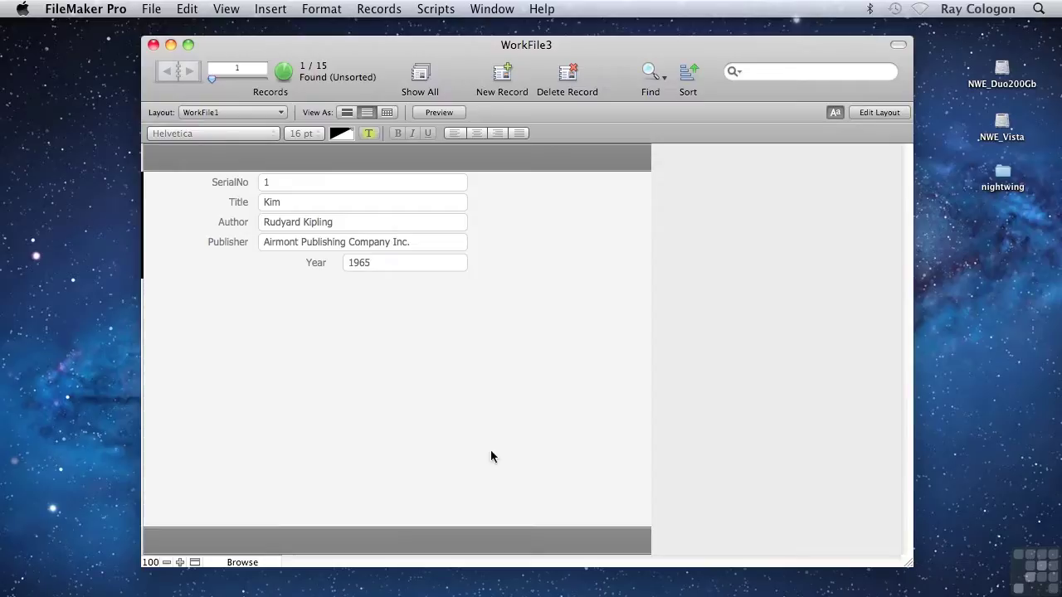
# - Switch from the found record to the omitted records and back, twice in a row
pyautogui.click(283, 73)
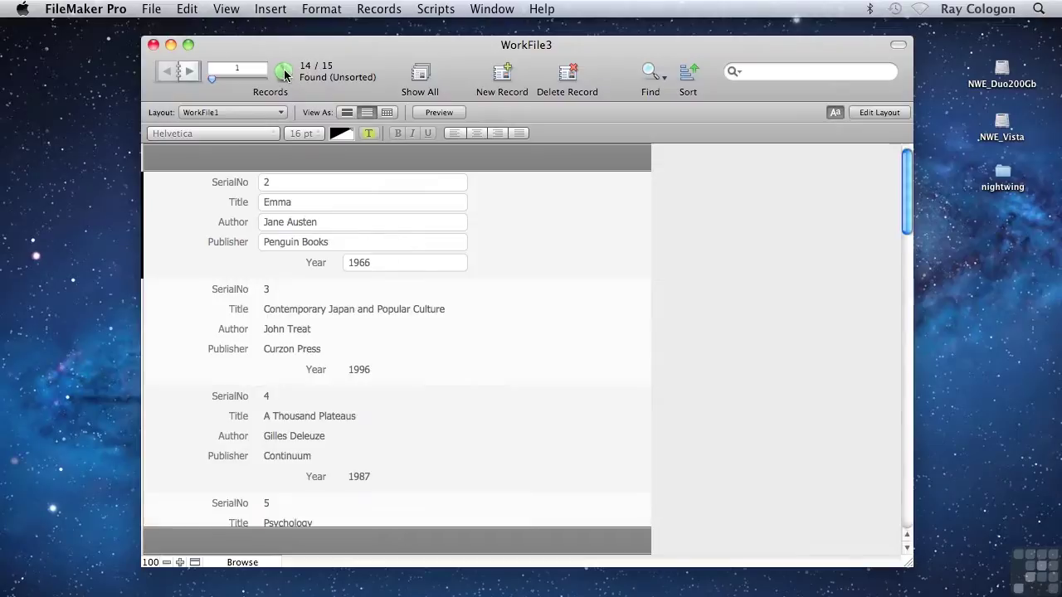
pyautogui.click(283, 74)
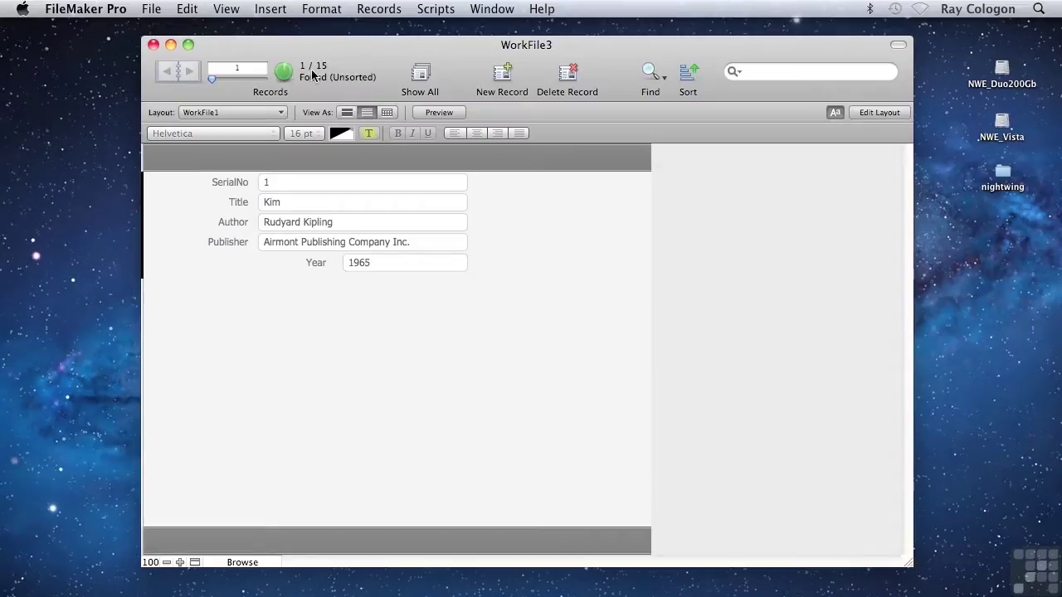
pyautogui.click(388, 12)
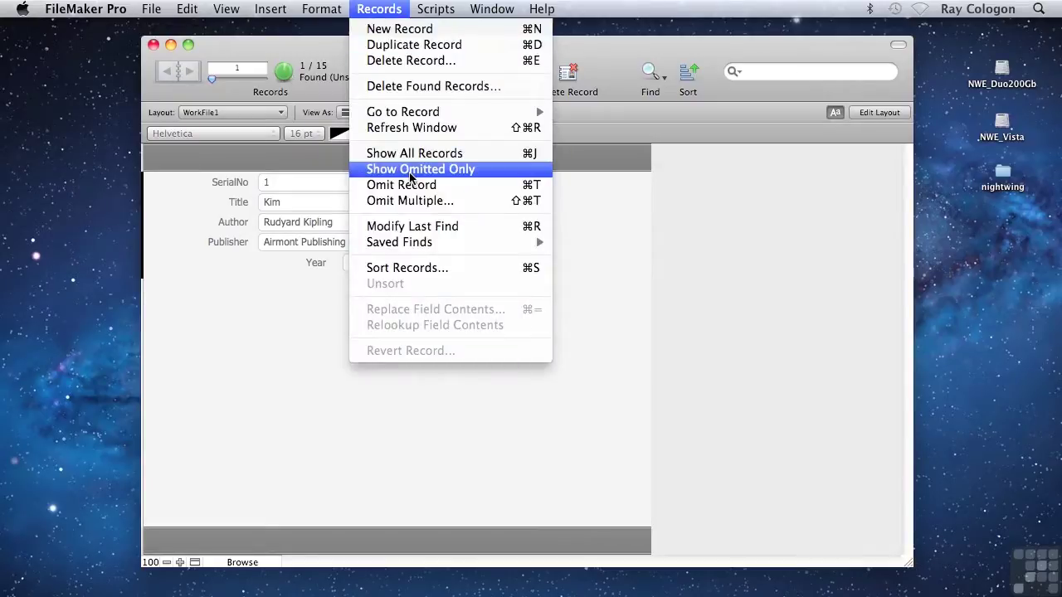
pyautogui.click(410, 175)
pyautogui.click(380, 10)
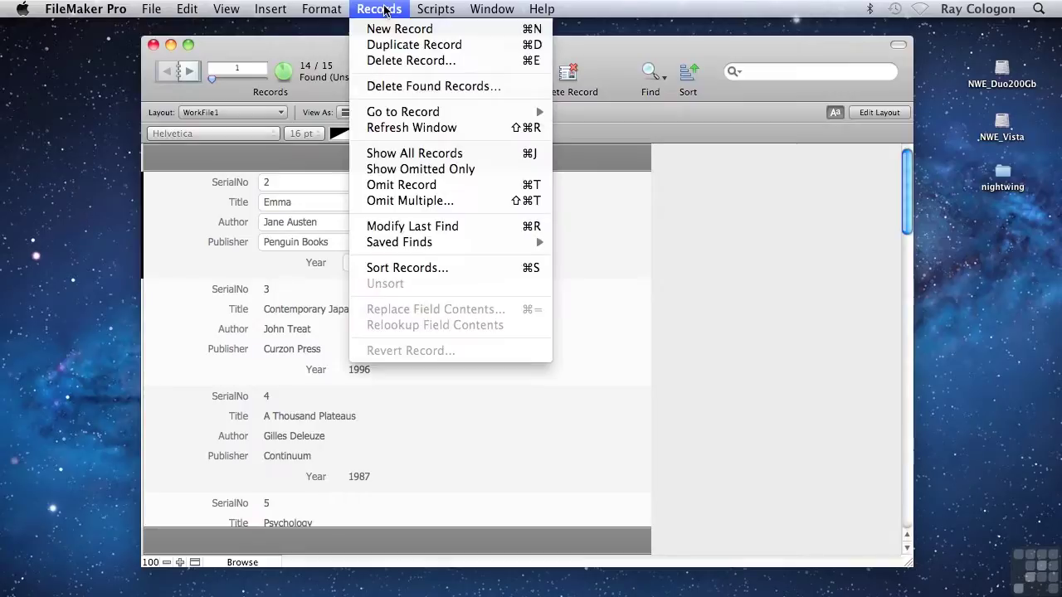
pyautogui.click(410, 171)
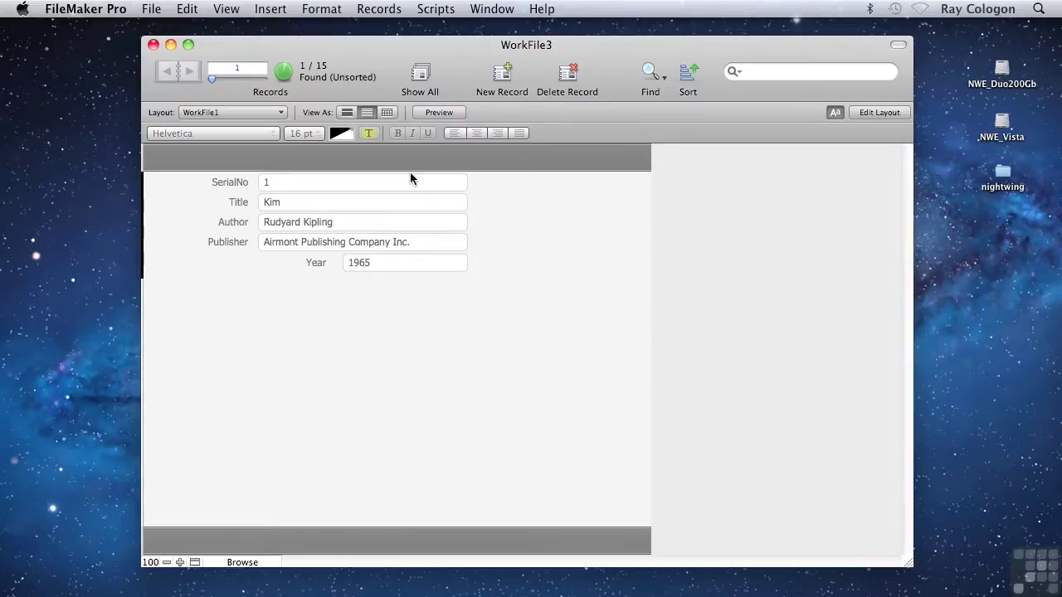
# - Show all records and sort them by Author in ascending order, reviewing the sorted list
pyautogui.click(420, 75)
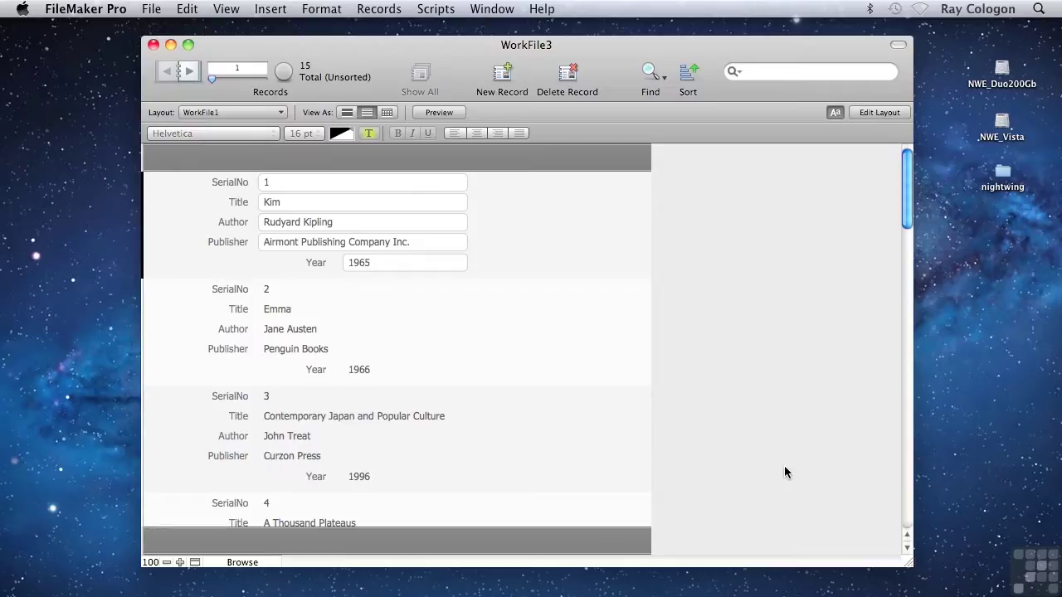
pyautogui.click(687, 76)
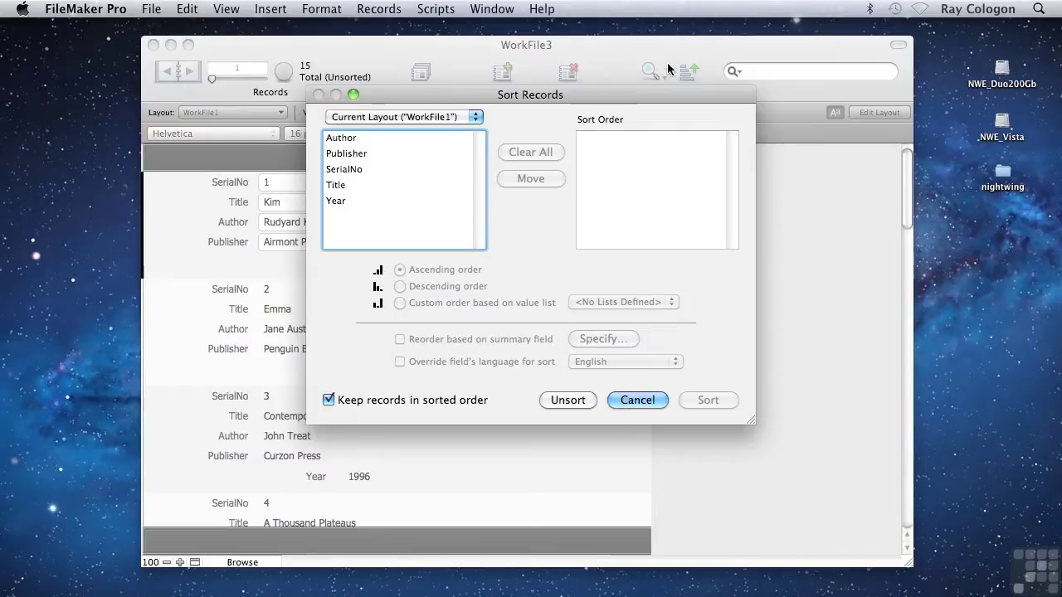
pyautogui.click(358, 138)
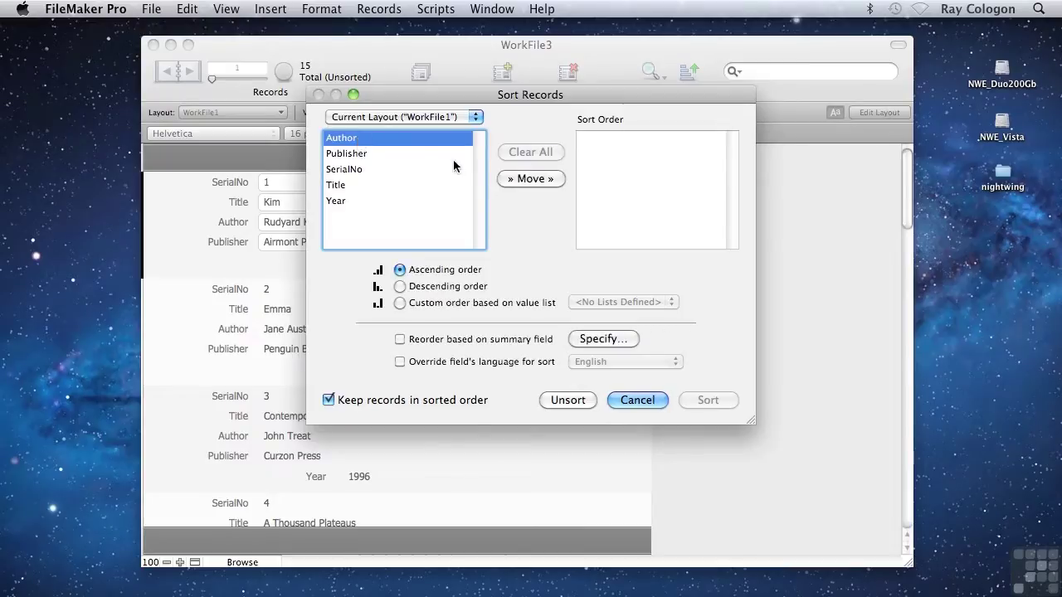
pyautogui.click(527, 180)
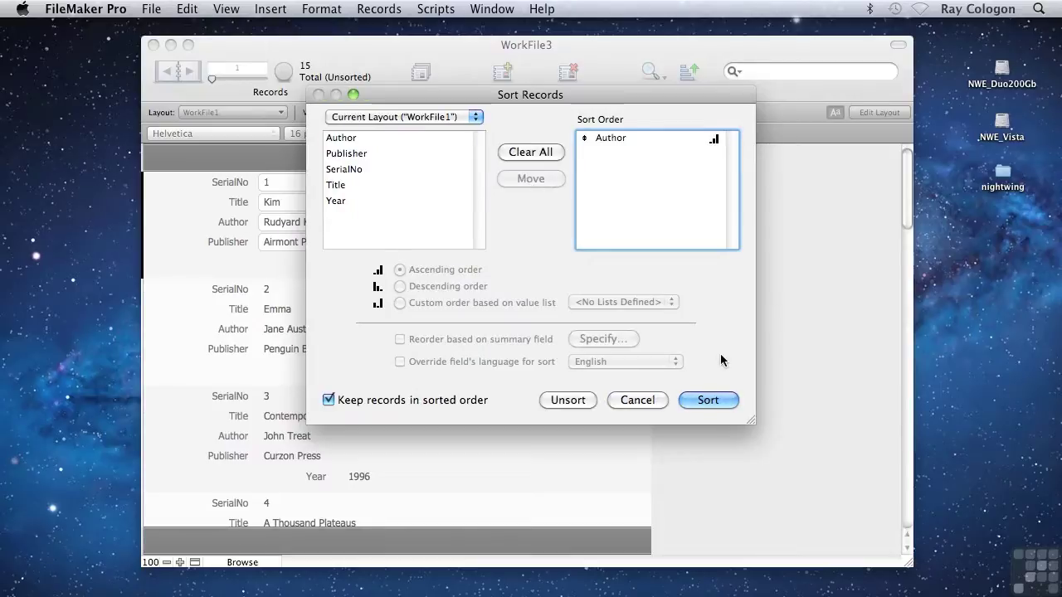
pyautogui.click(700, 399)
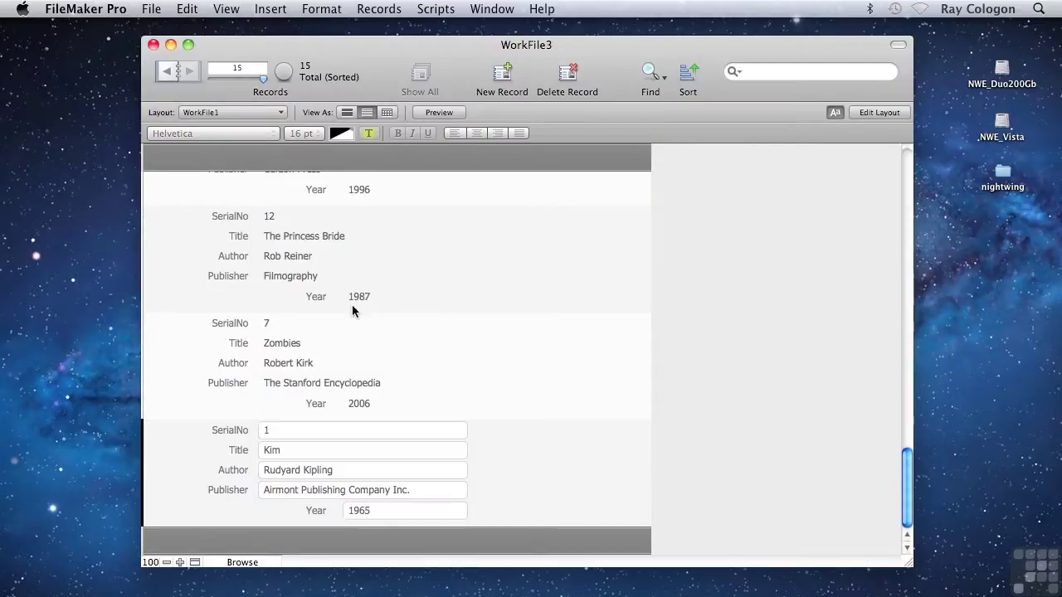
pyautogui.scroll(15, 540, 364)
pyautogui.scroll(-9, 540, 365)
pyautogui.scroll(-3, 540, 370)
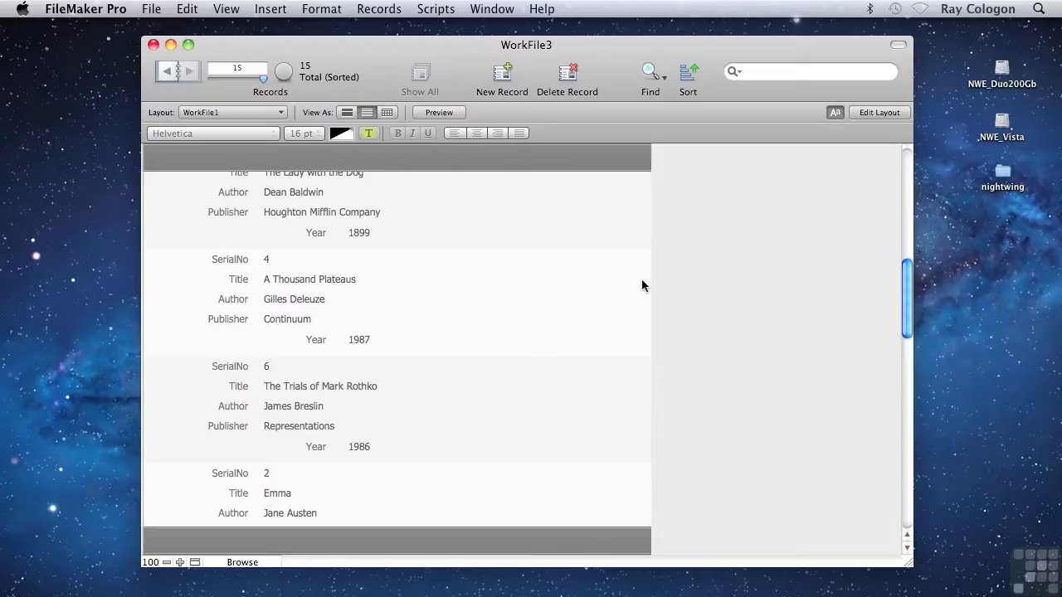
# - Add Publisher, Title and Year in ascending order after Author in the record sort order
pyautogui.click(689, 73)
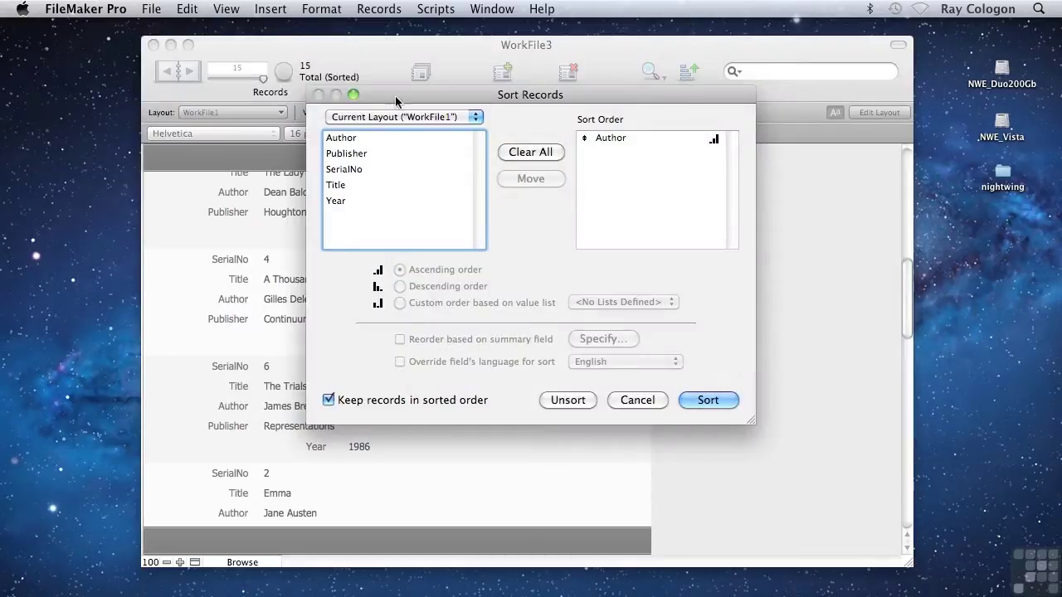
pyautogui.click(359, 158)
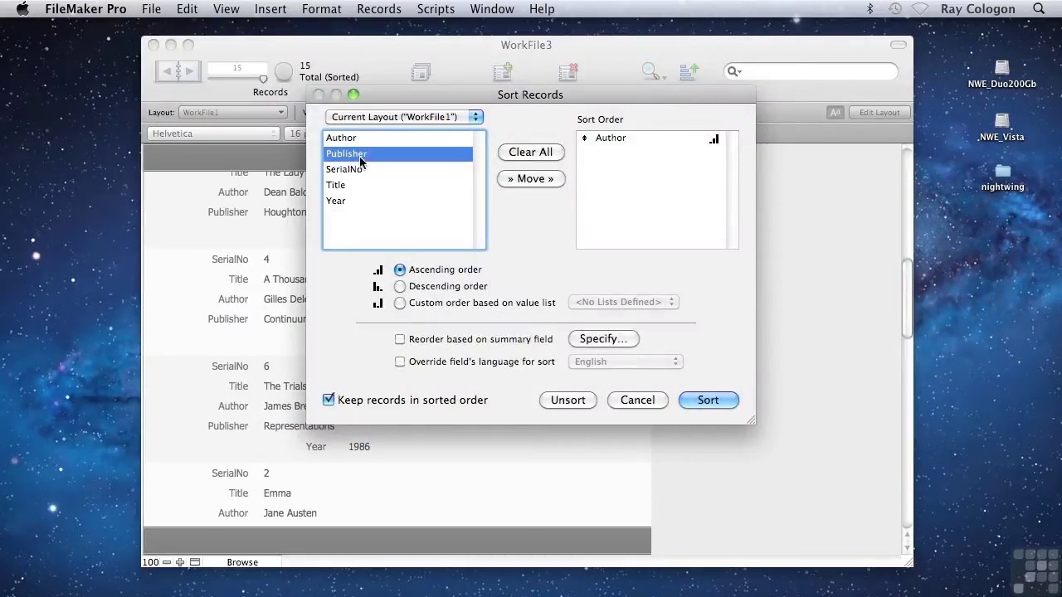
pyautogui.click(526, 179)
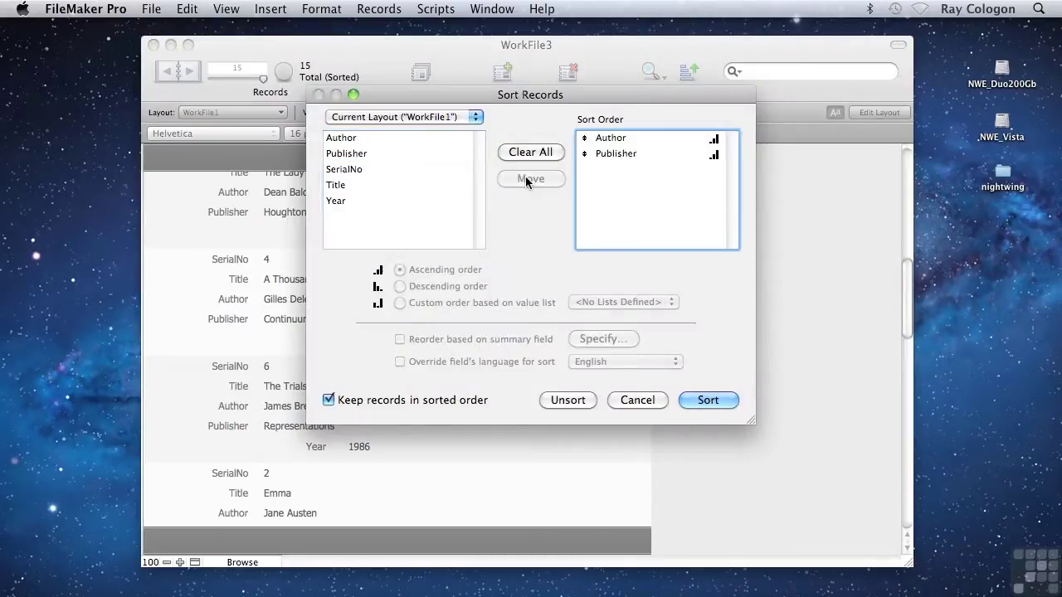
pyautogui.click(645, 137)
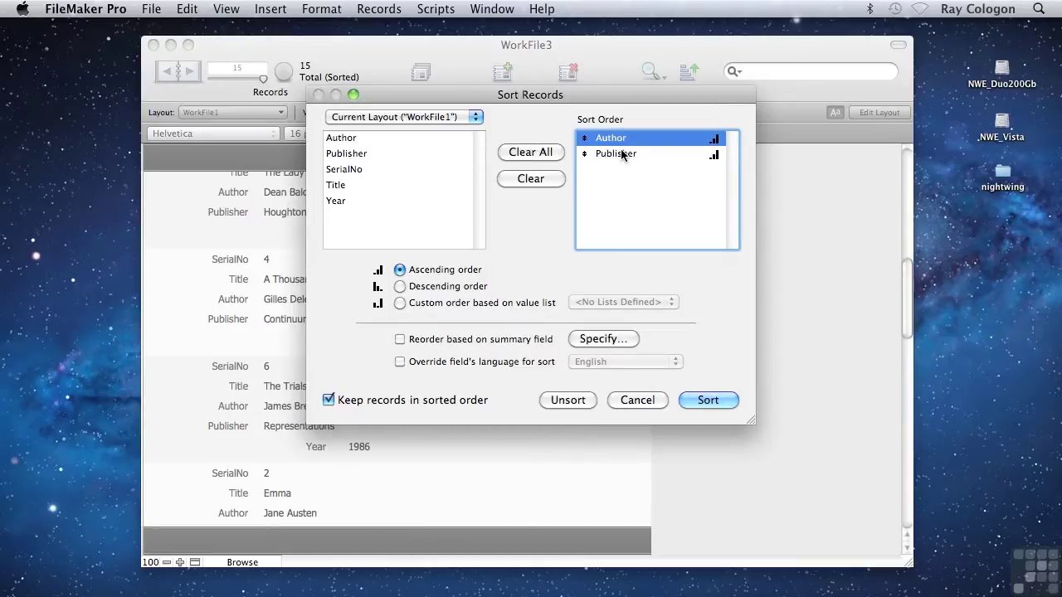
pyautogui.click(335, 189)
pyautogui.click(335, 185)
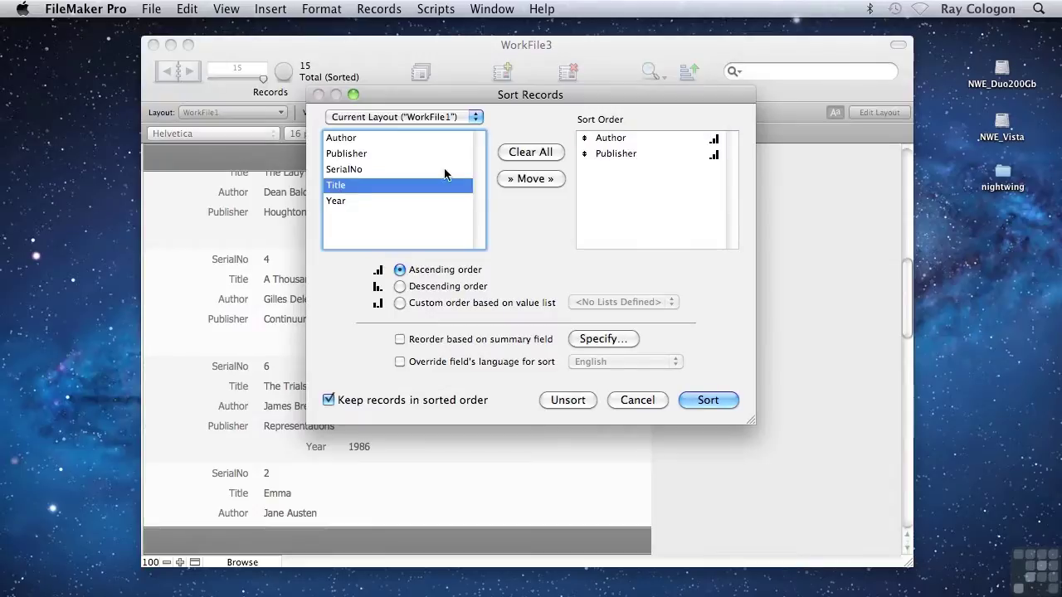
pyautogui.click(524, 178)
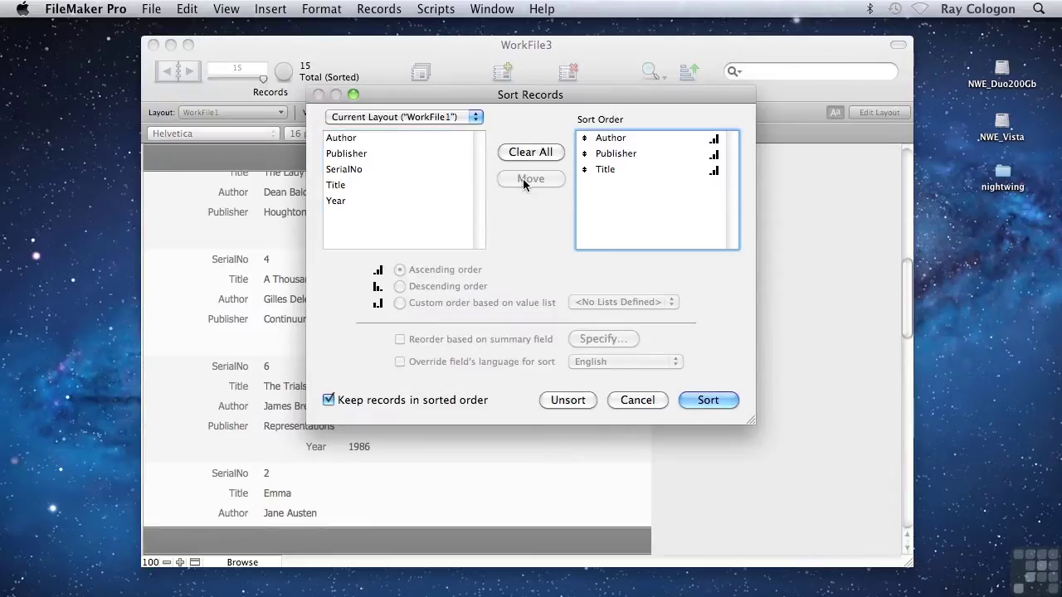
pyautogui.doubleClick(367, 203)
# - Rearrange the sort order to Publisher, Author, Year, Title and set Author to descending order
pyautogui.moveTo(583, 187); pyautogui.dragTo(581, 169)
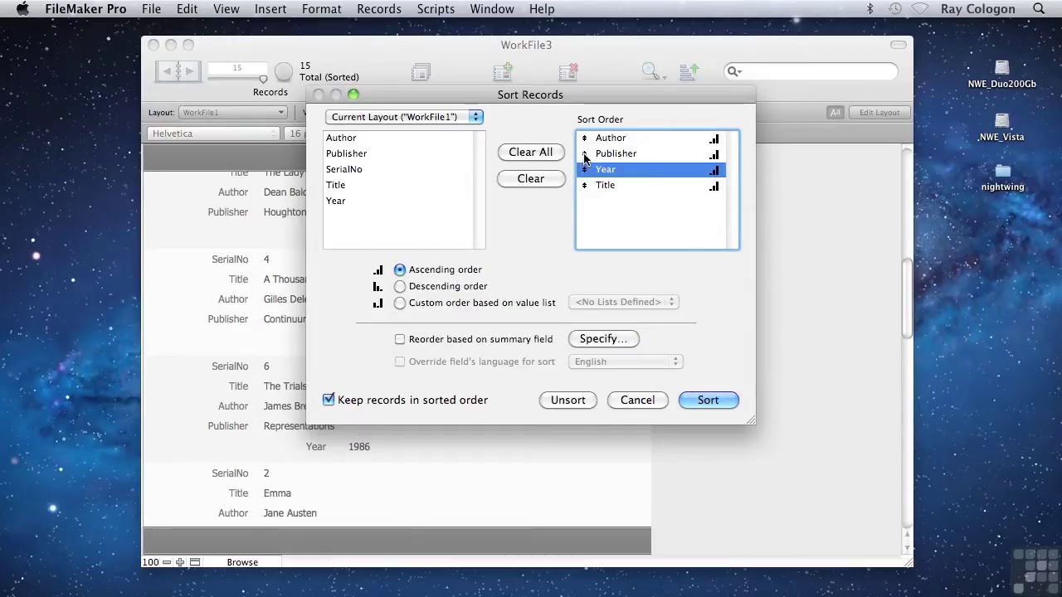
pyautogui.moveTo(585, 159); pyautogui.dragTo(586, 138)
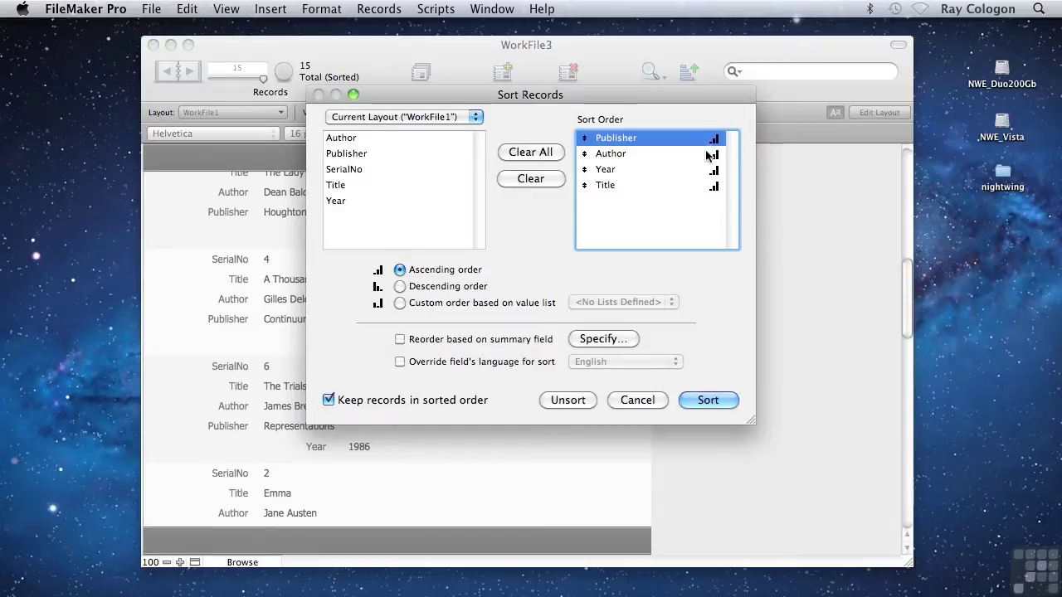
pyautogui.click(673, 153)
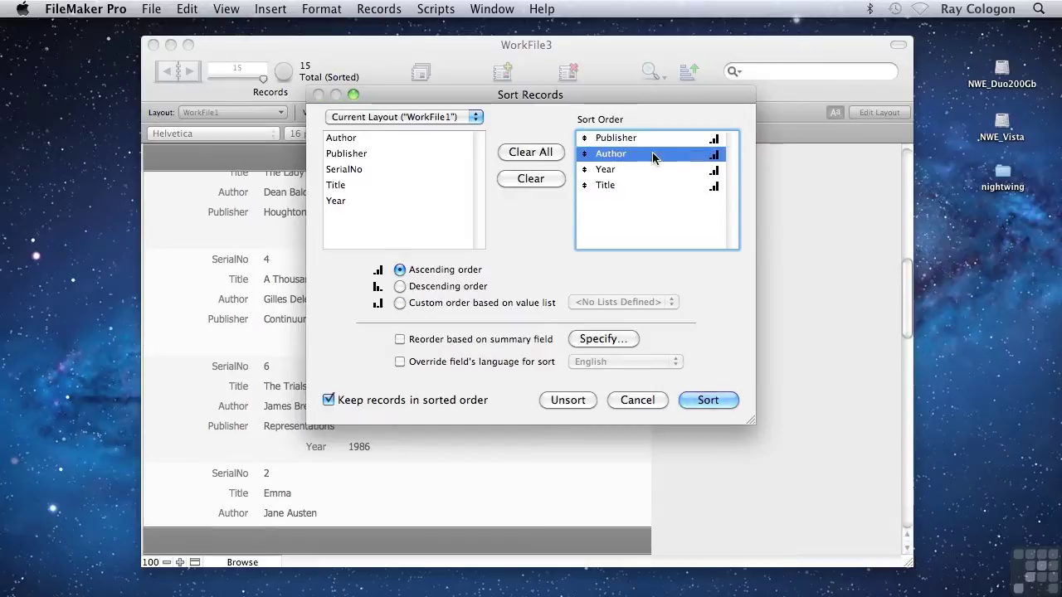
pyautogui.click(399, 286)
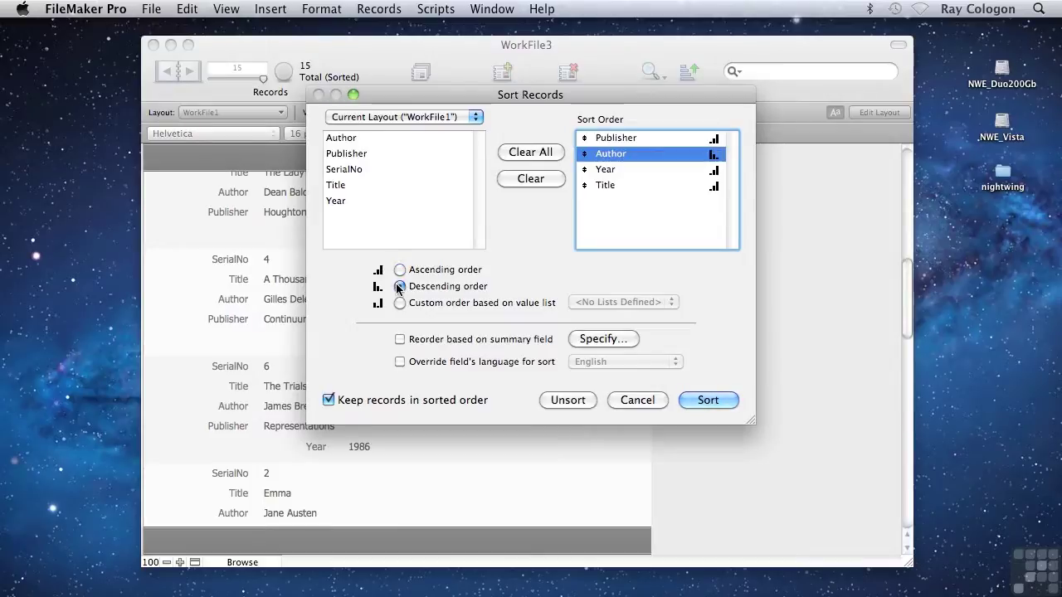